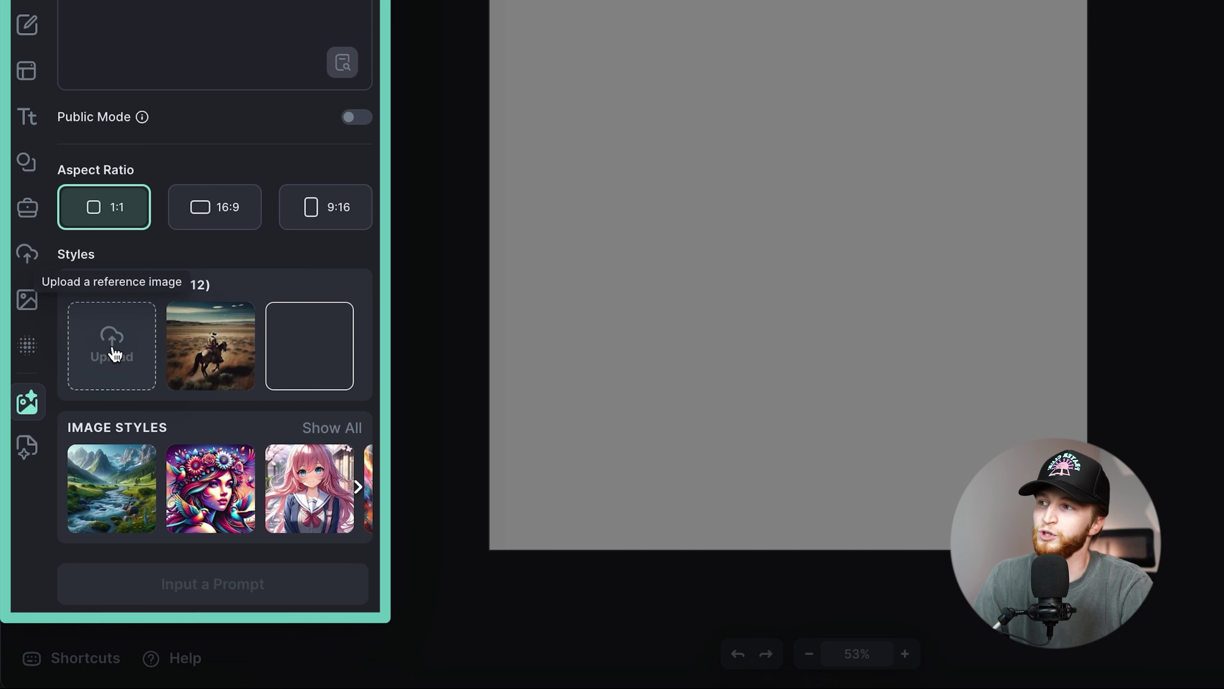
# Select the saved Cinematic style and open its options
pyautogui.click(212, 359)
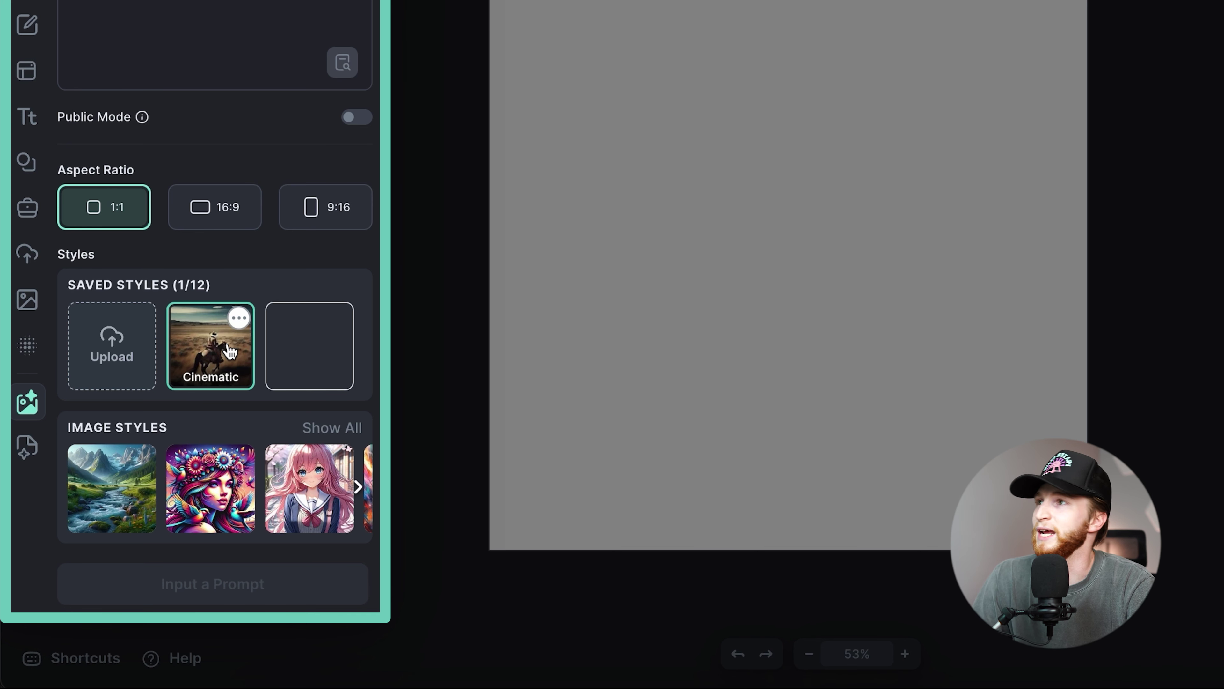
pyautogui.click(228, 310)
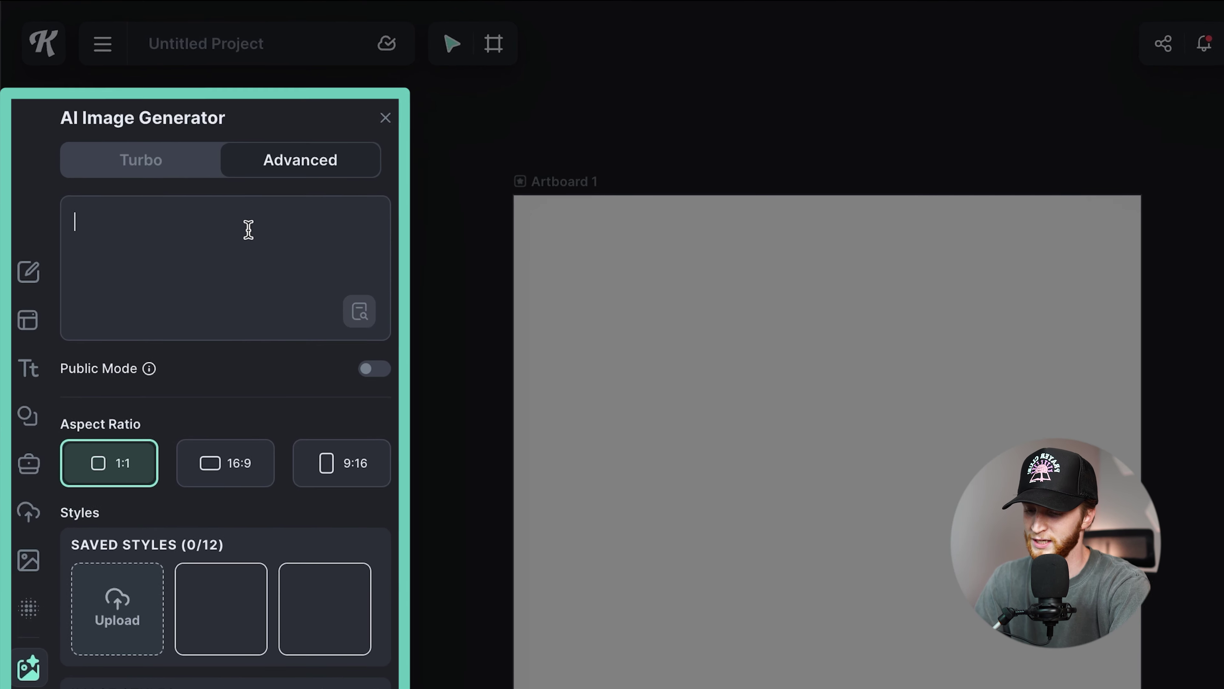
# Enter the image prompt "a cowboy riding across a field in montana"
pyautogui.write('owboy ')
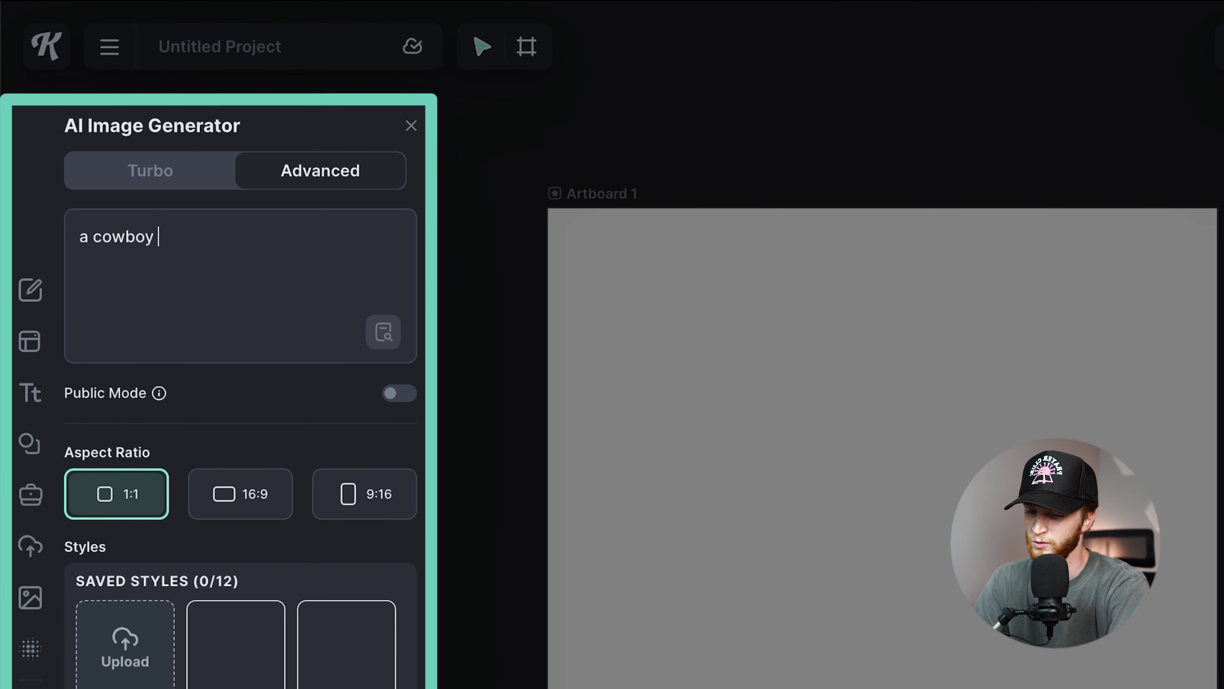
pyautogui.write('riding acro')
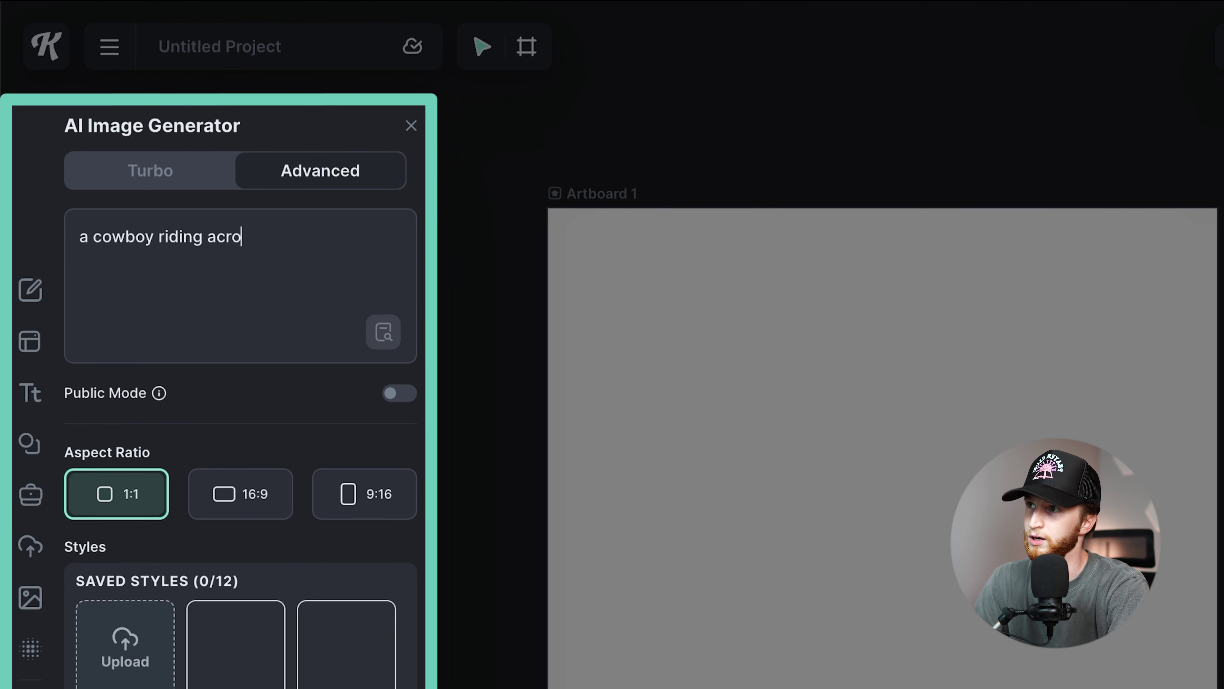
pyautogui.write('ss a field in montana')
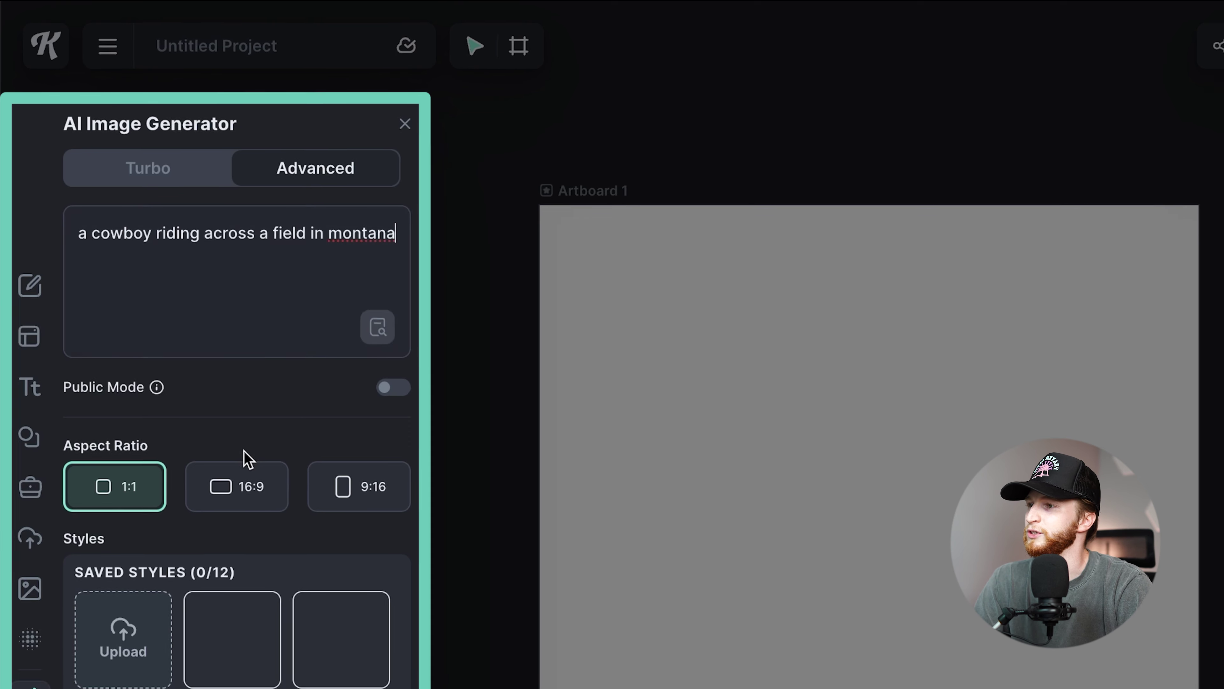
# Choose the Photography image style and generate the cowboy image
pyautogui.scroll(-3, 248, 461)
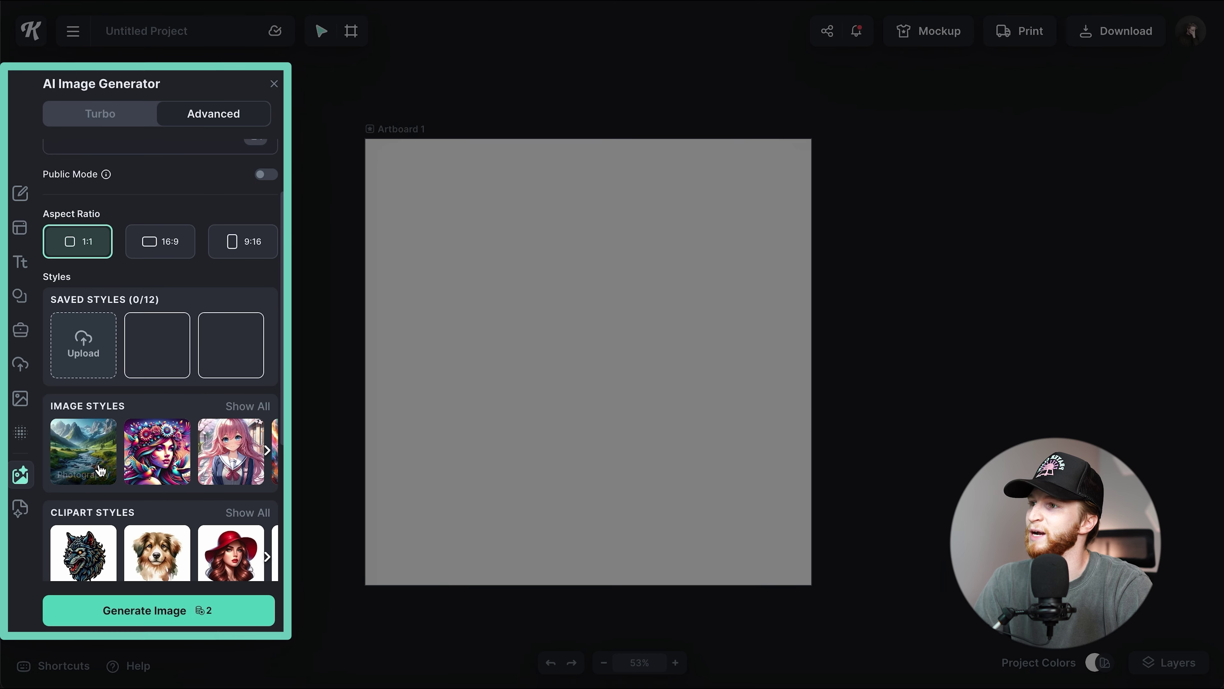
pyautogui.click(100, 470)
pyautogui.scroll(-4, 164, 414)
pyautogui.scroll(6, 159, 374)
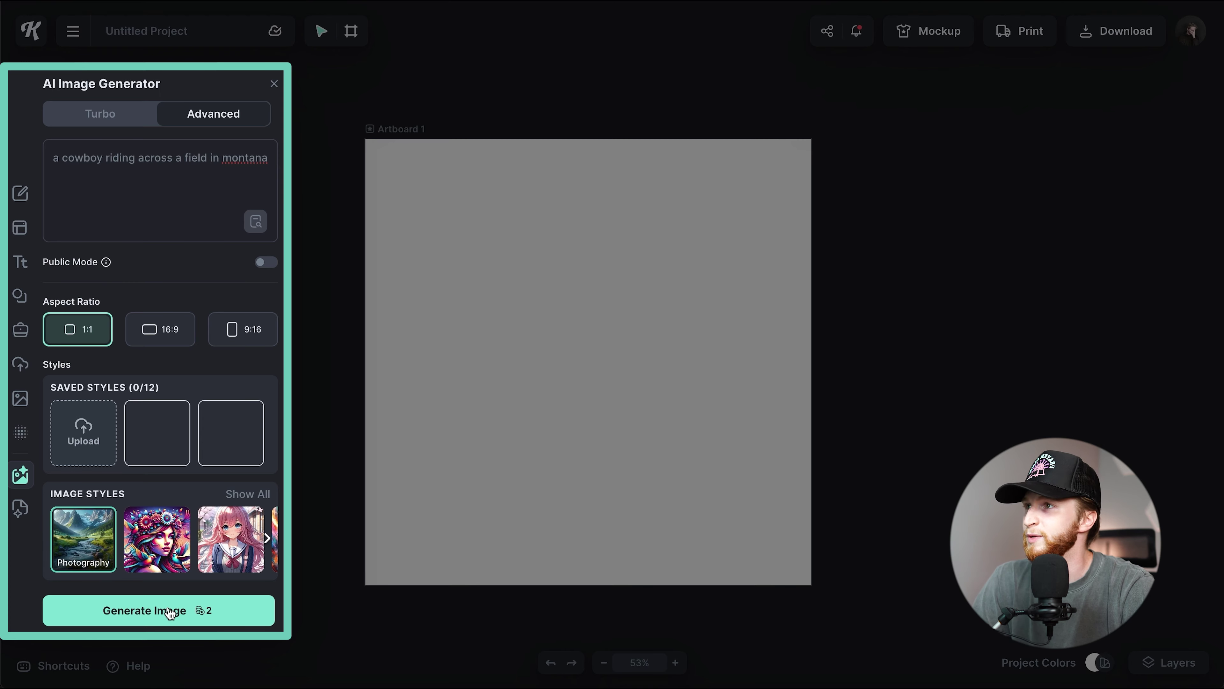
pyautogui.click(170, 610)
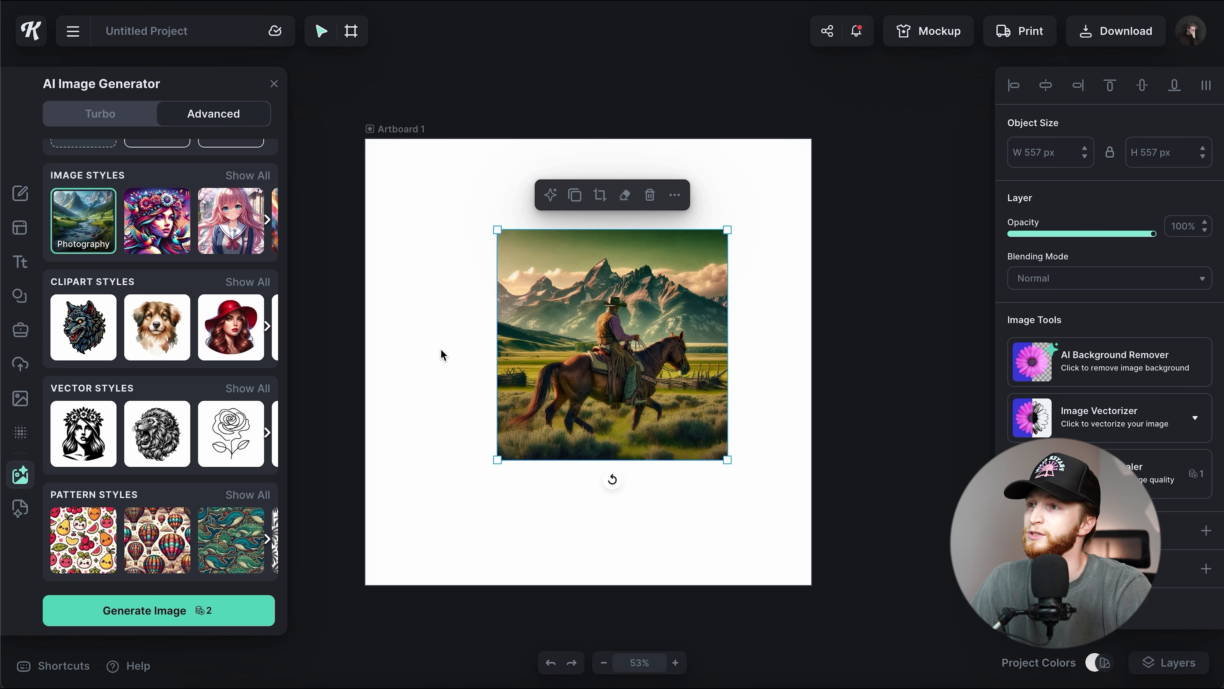
# Save the generated cowboy picture as an image generation style and move the picture off the artboard
pyautogui.scroll(1, 441, 349)
pyautogui.scroll(2, 445, 349)
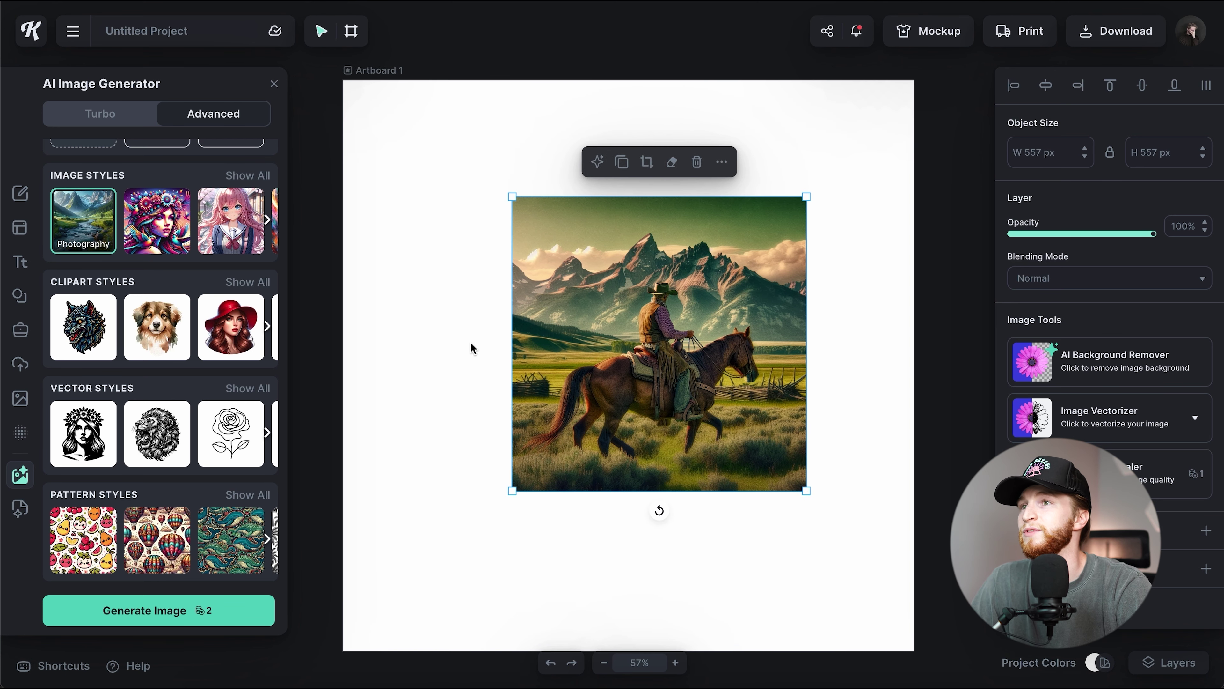
pyautogui.scroll(-1, 492, 374)
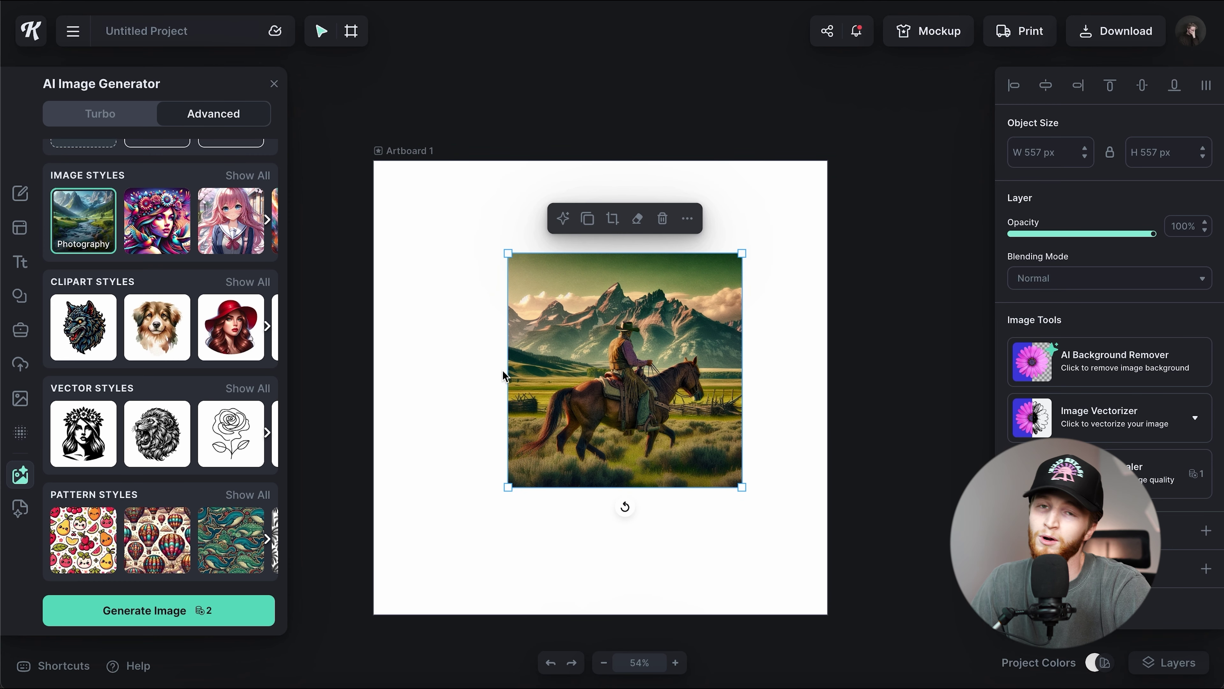
pyautogui.rightClick(598, 355)
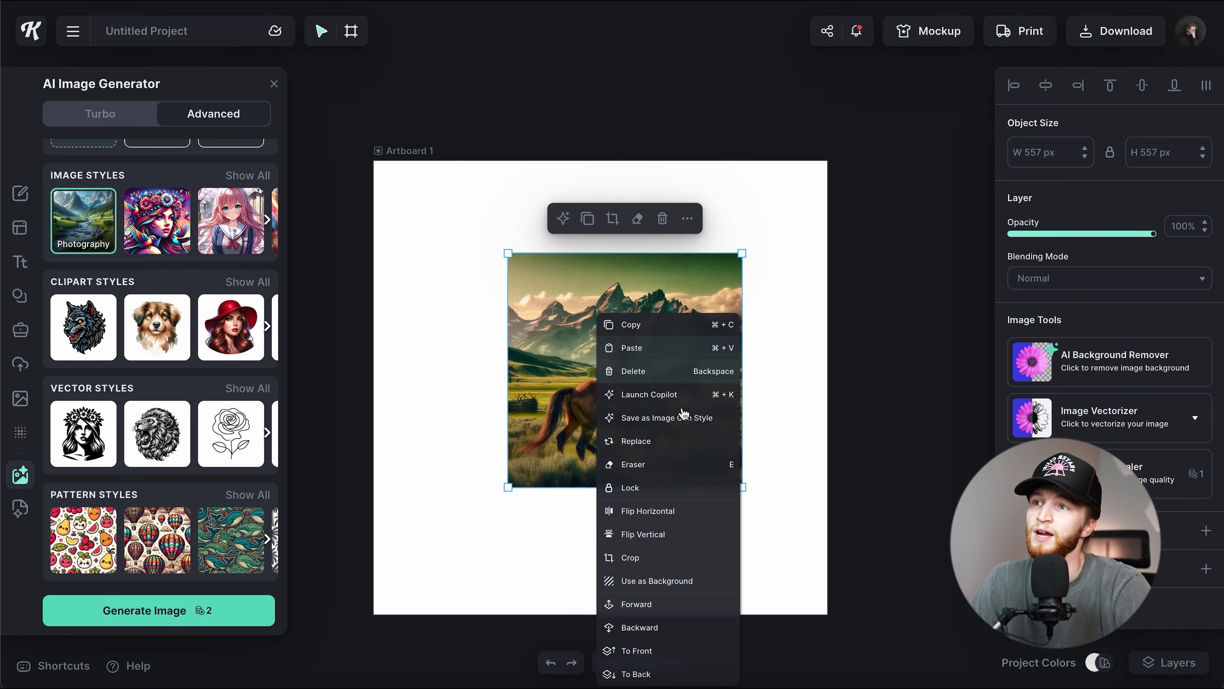
pyautogui.click(664, 419)
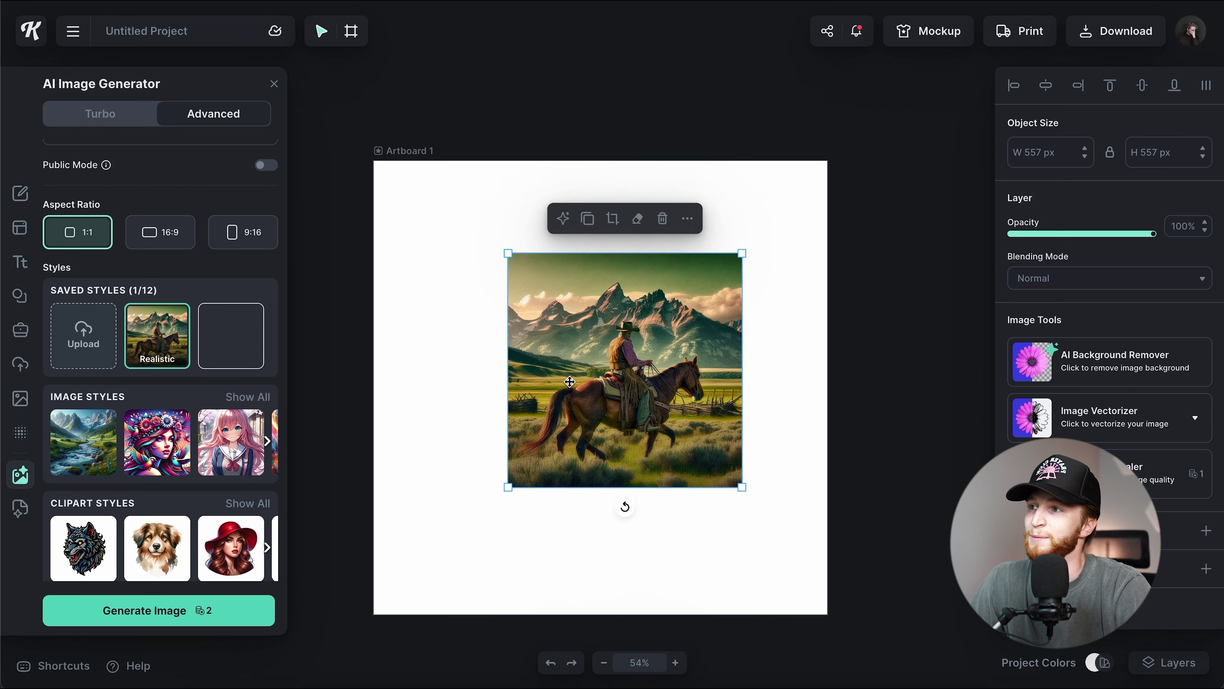
pyautogui.moveTo(574, 380); pyautogui.dragTo(920, 350)
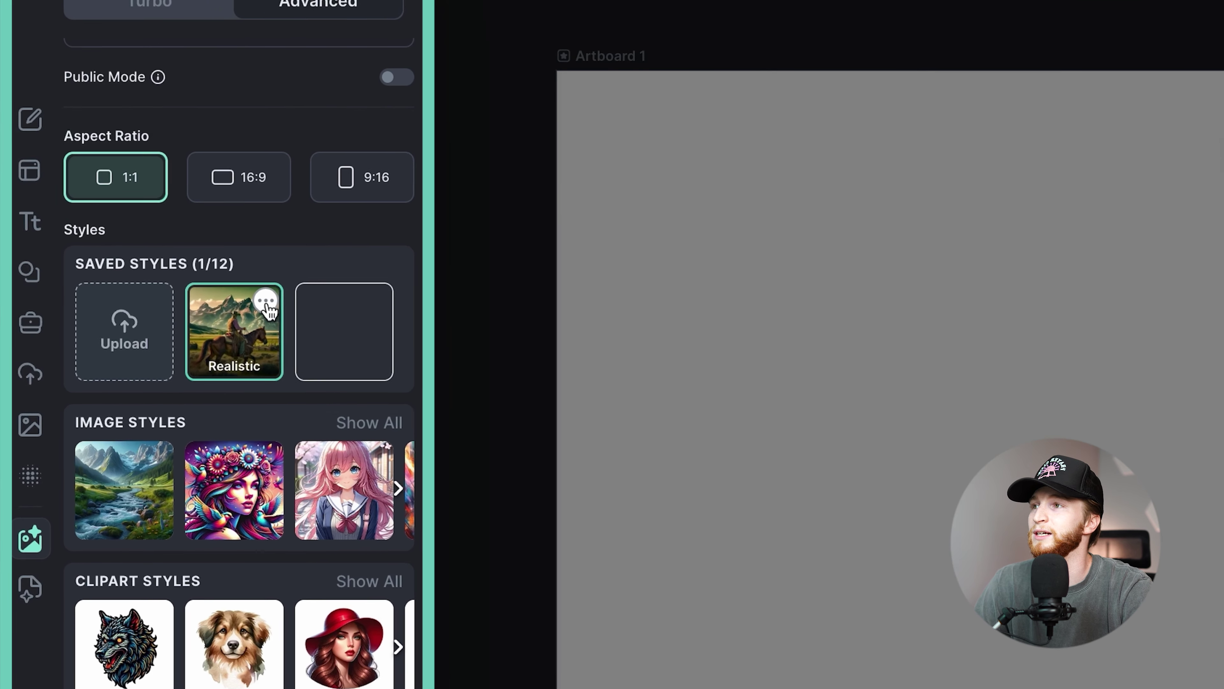
# Rename the saved Realistic style as cowboy
pyautogui.click(178, 315)
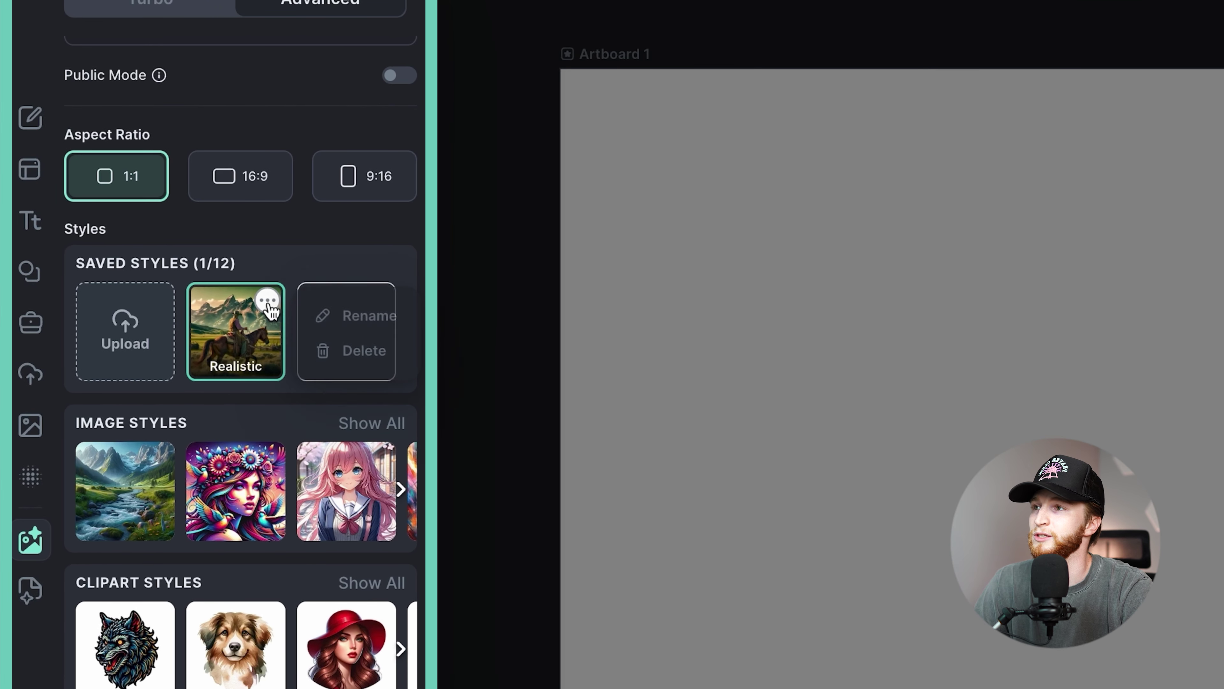
pyautogui.click(369, 316)
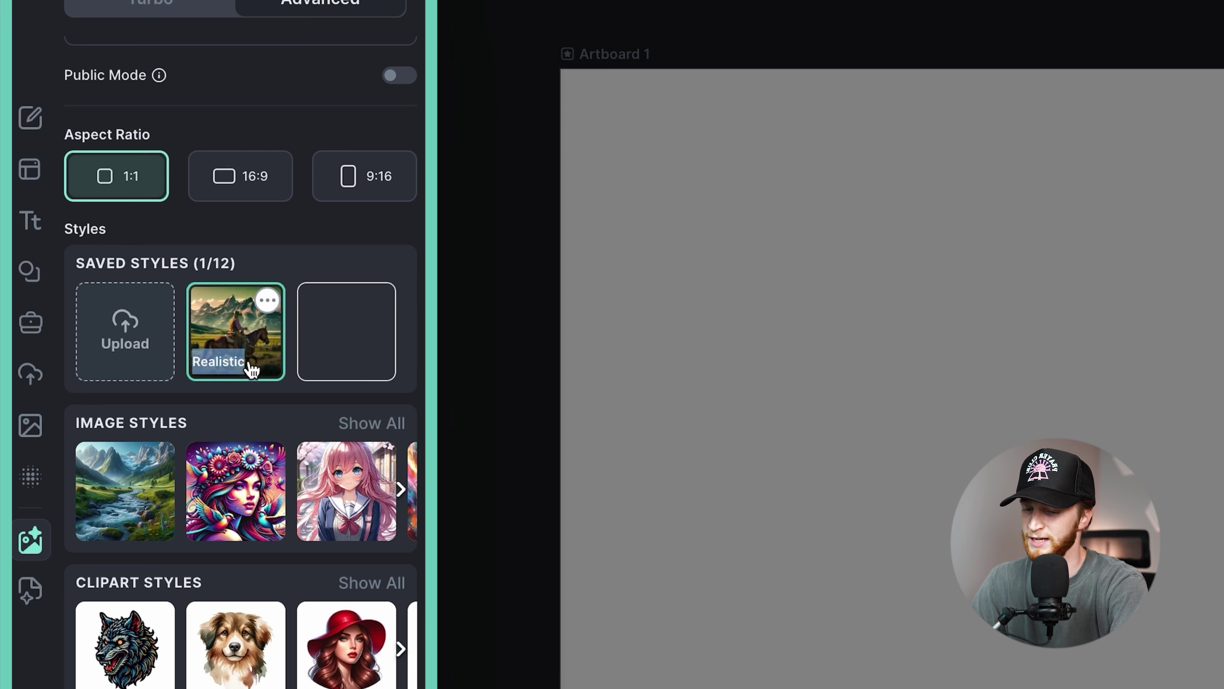
pyautogui.write('cowboy')
pyautogui.press('Return')
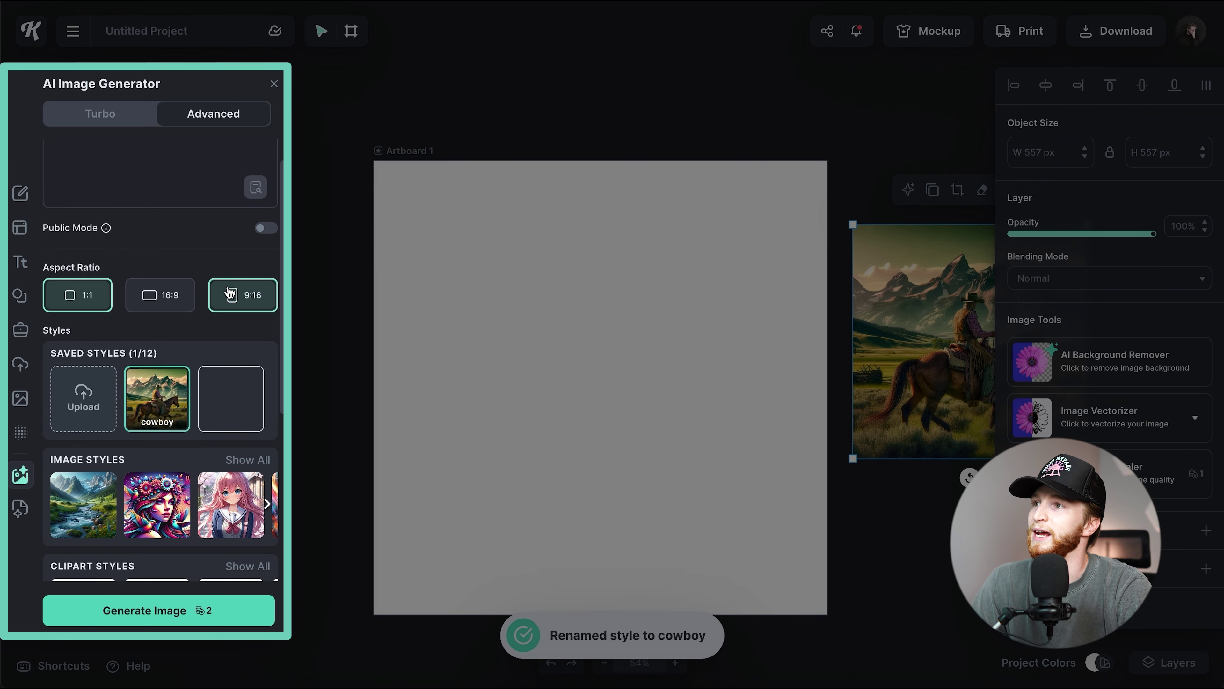
# Replace the image prompt with "a horse in a field with a bunch of sheep surrounding it"
pyautogui.scroll(1, 230, 293)
pyautogui.tripleClick(203, 157)
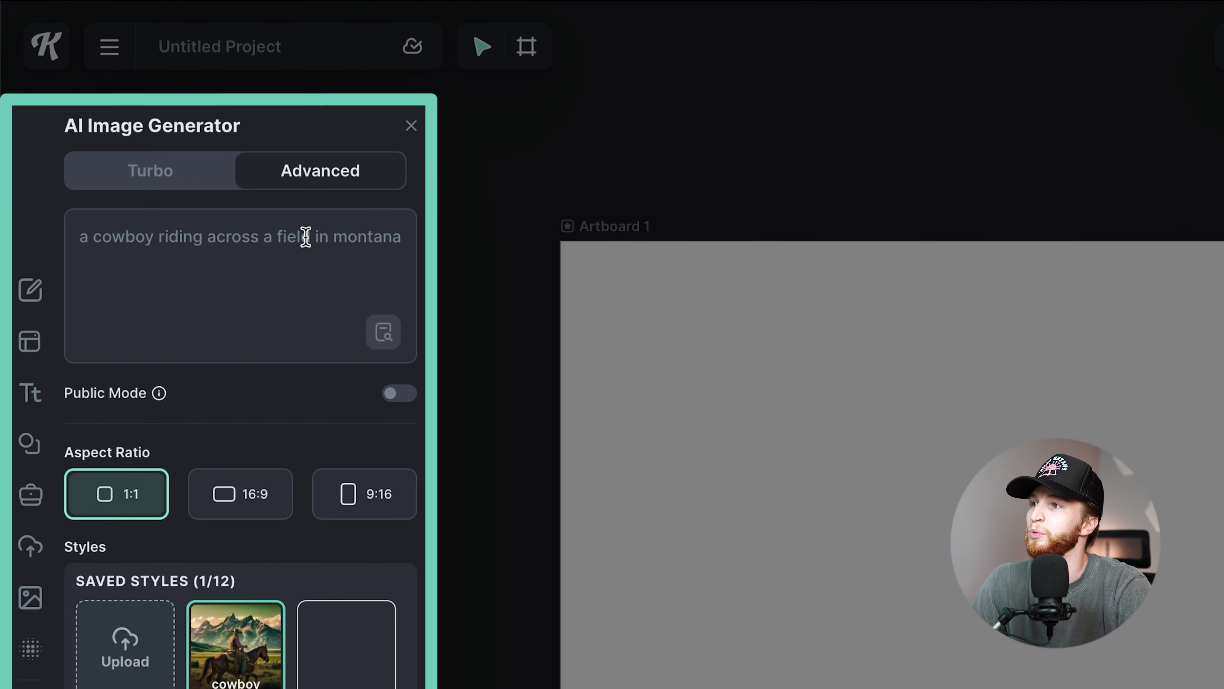
pyautogui.write('a horse in a field with')
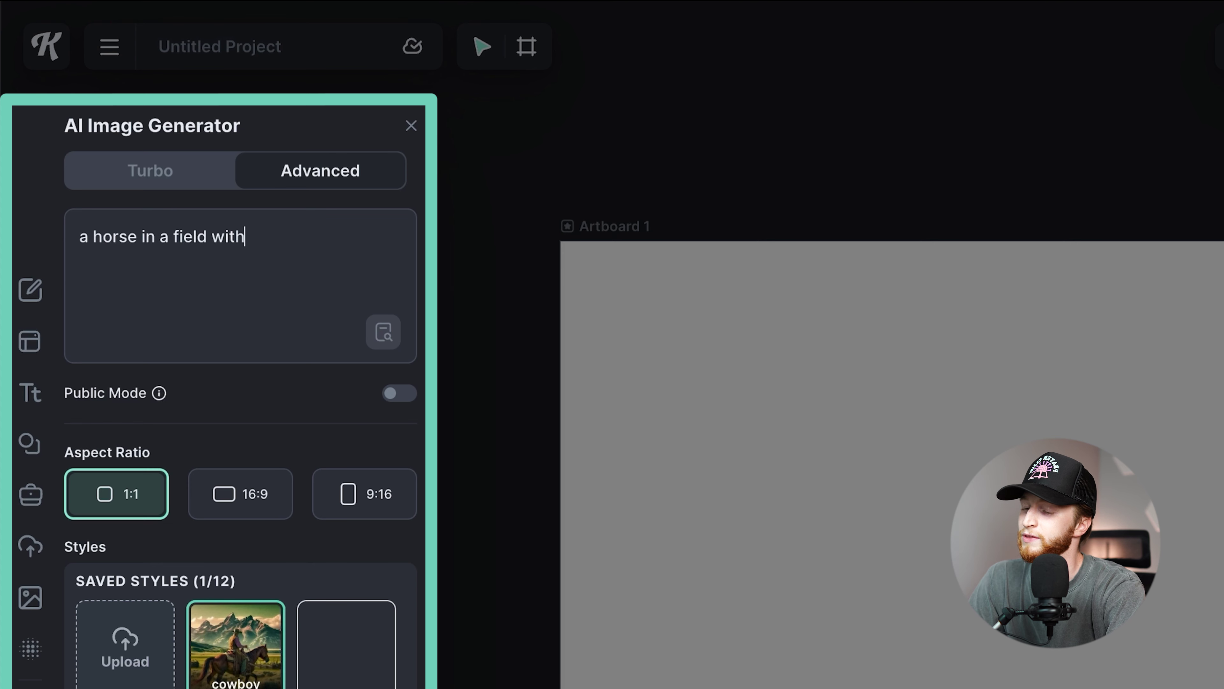
pyautogui.write('sheep surrounding it')
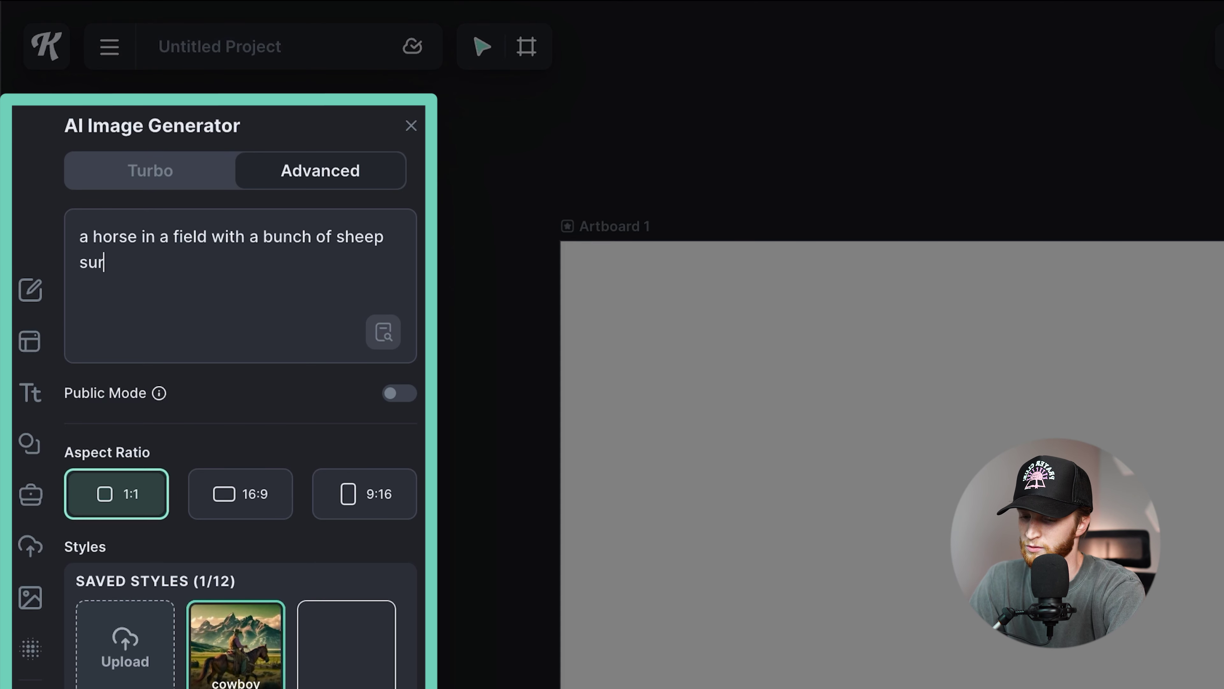
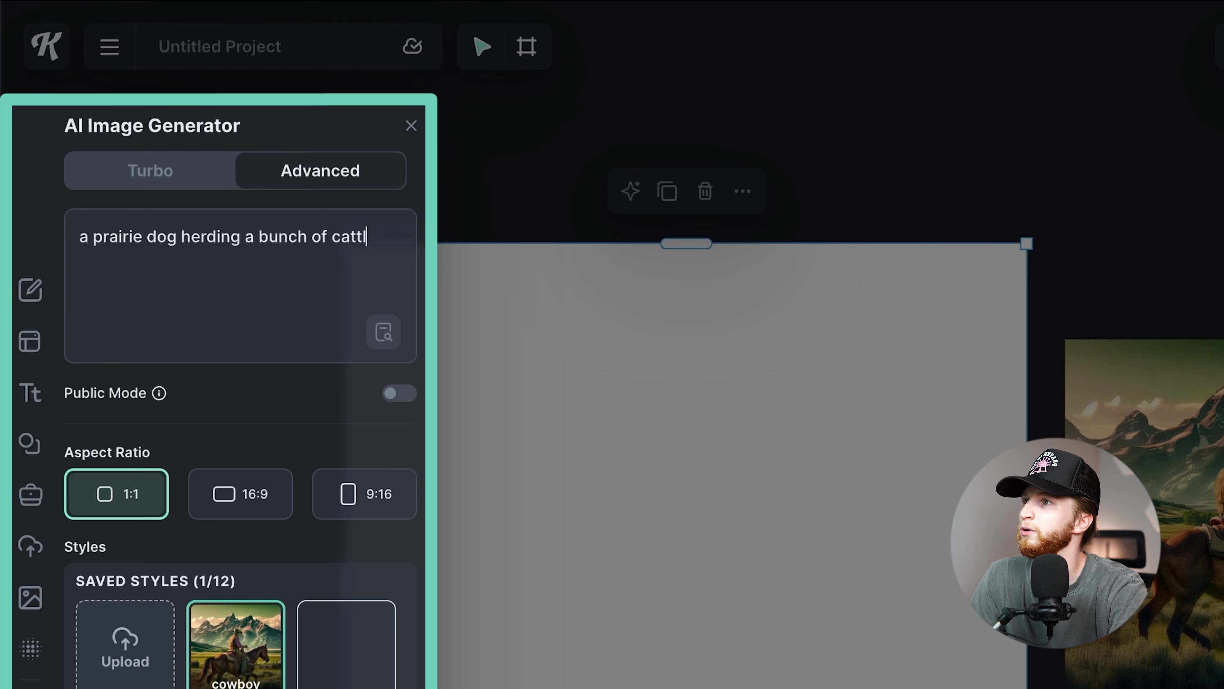
# Finish the prompt "a prairie dog herding a bunch of cattle in montana" and generate the image in the saved cowboy style
pyautogui.write('ontana')
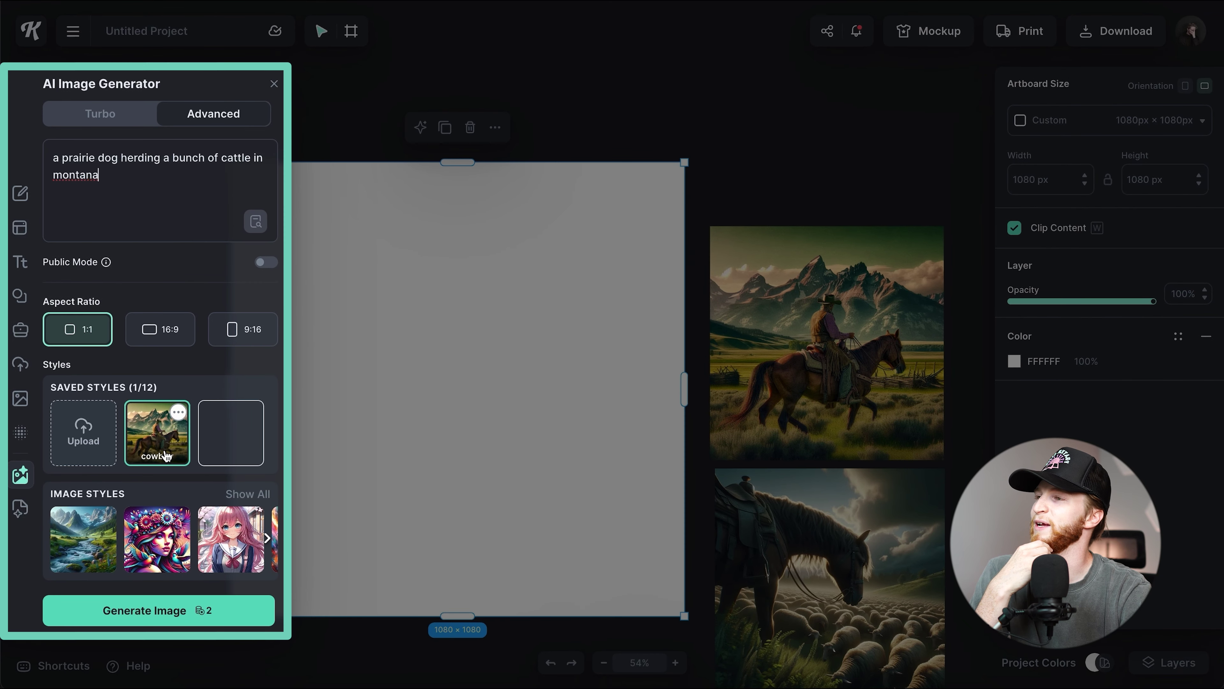
pyautogui.click(169, 613)
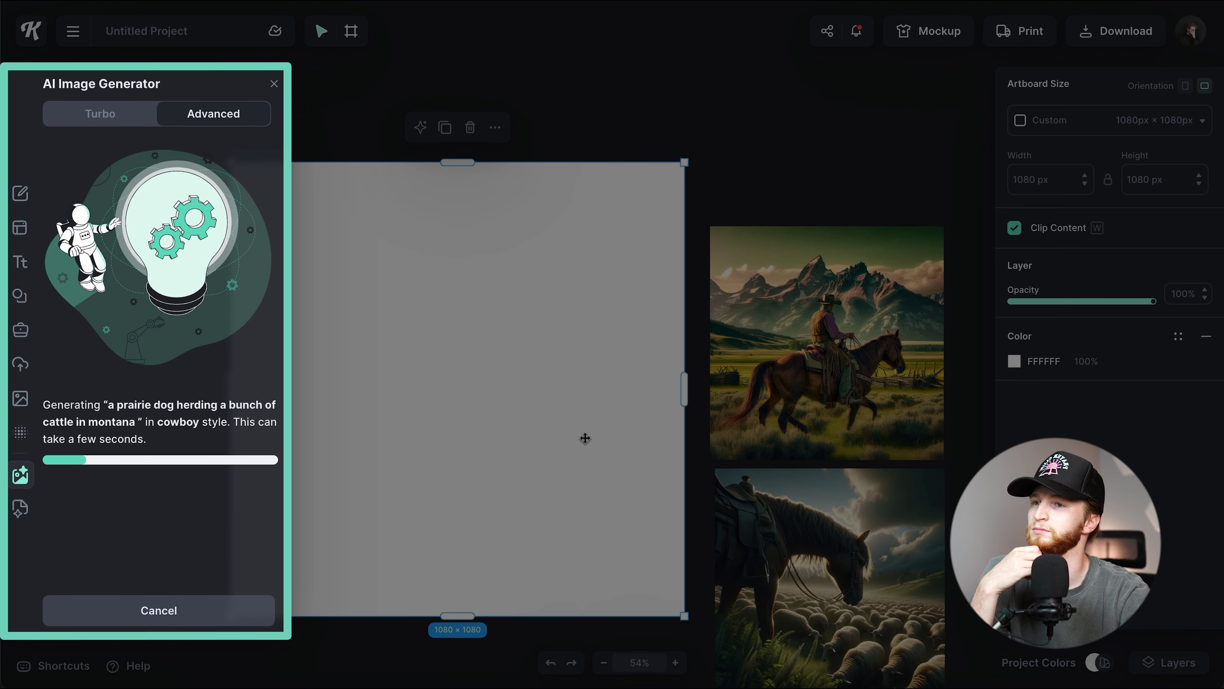
pyautogui.click(846, 578)
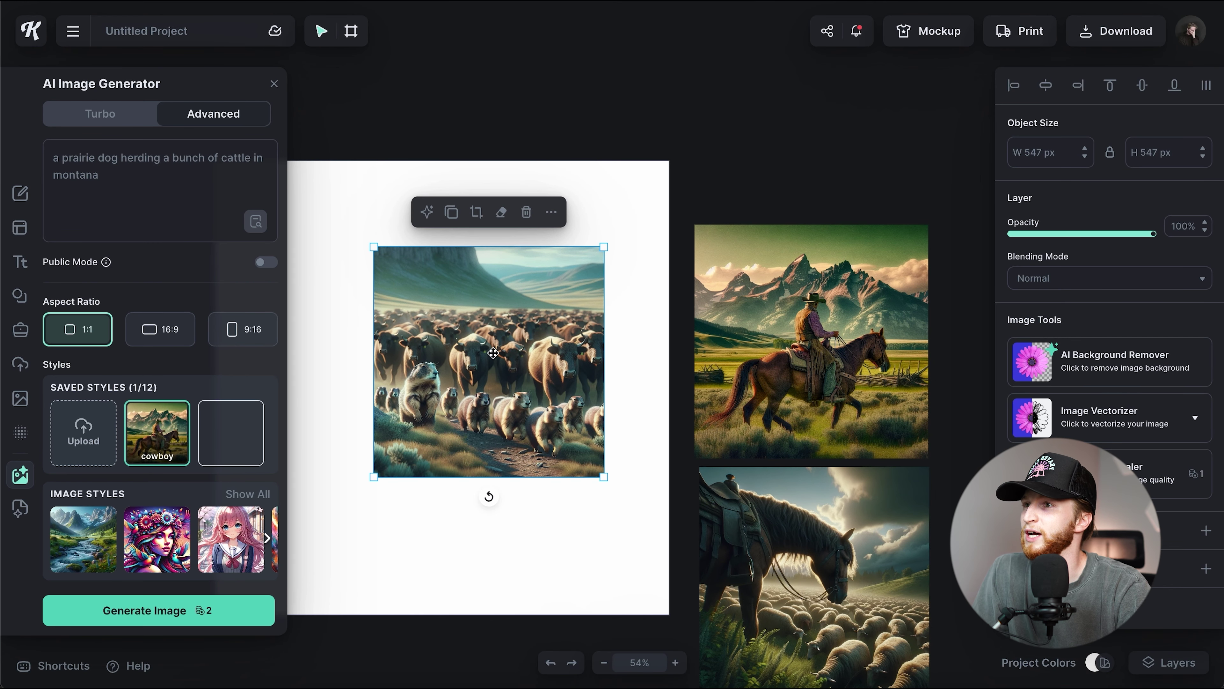
# Move the generated prairie dog picture off the artboard, beside the cowboy and horse pictures
pyautogui.moveTo(492, 353); pyautogui.dragTo(547, 331)
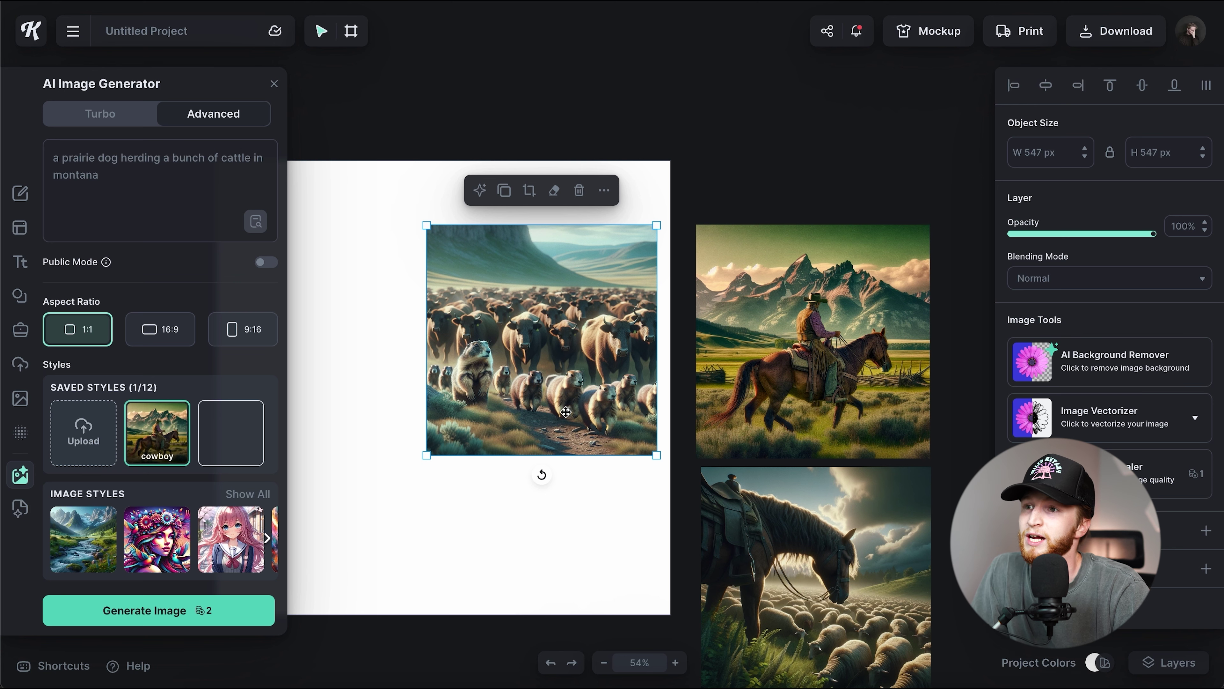
pyautogui.moveTo(499, 341); pyautogui.dragTo(944, 433)
pyautogui.hscroll(4, 916, 434)
pyautogui.moveTo(774, 438); pyautogui.dragTo(846, 464)
pyautogui.press('Escape')
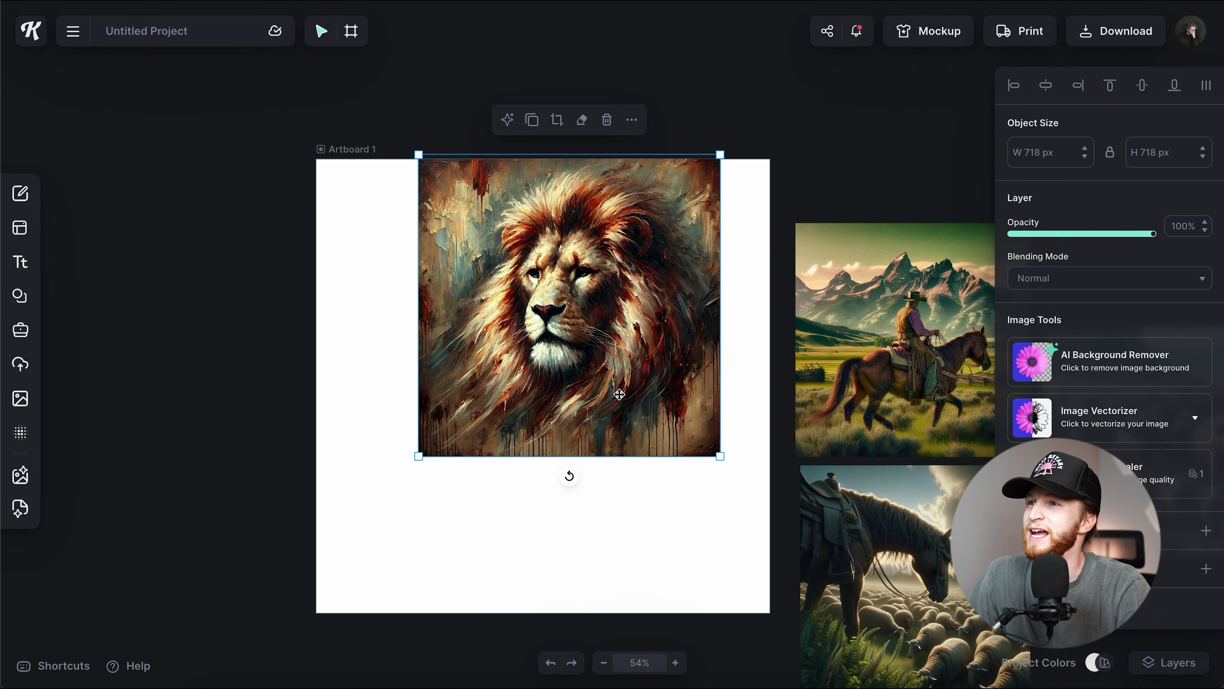
# Center the lion painting on the artboard and save it as an image generation style
pyautogui.moveTo(584, 281); pyautogui.dragTo(558, 360)
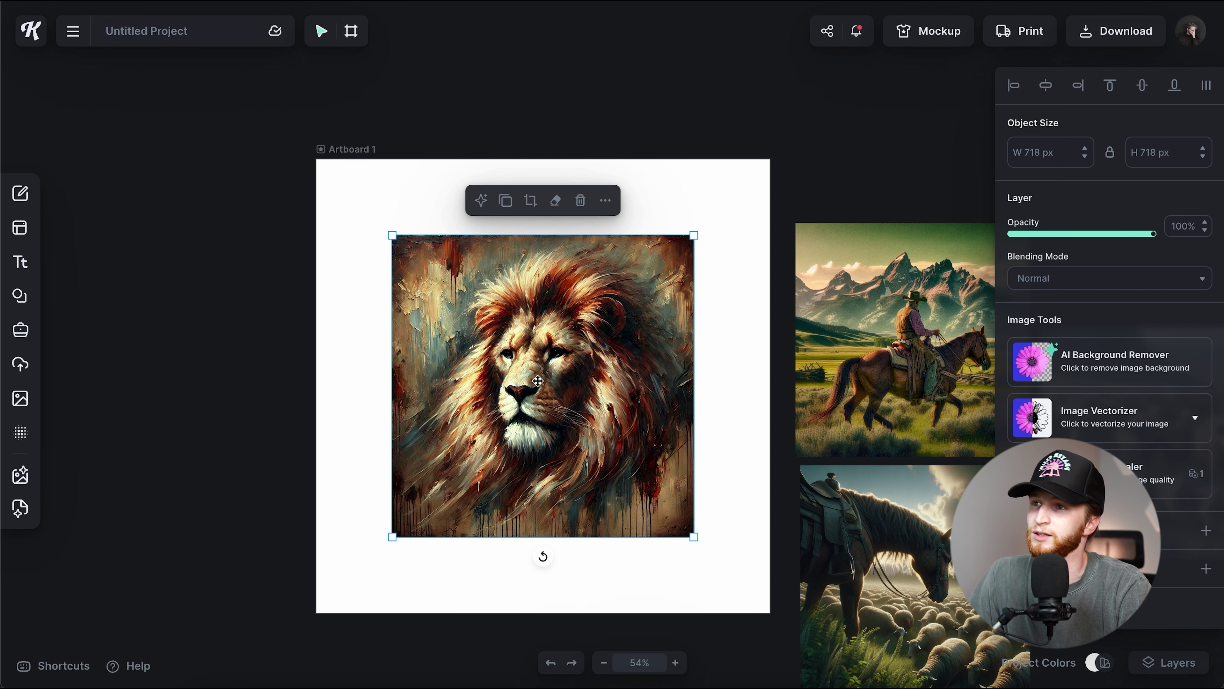
pyautogui.rightClick(557, 364)
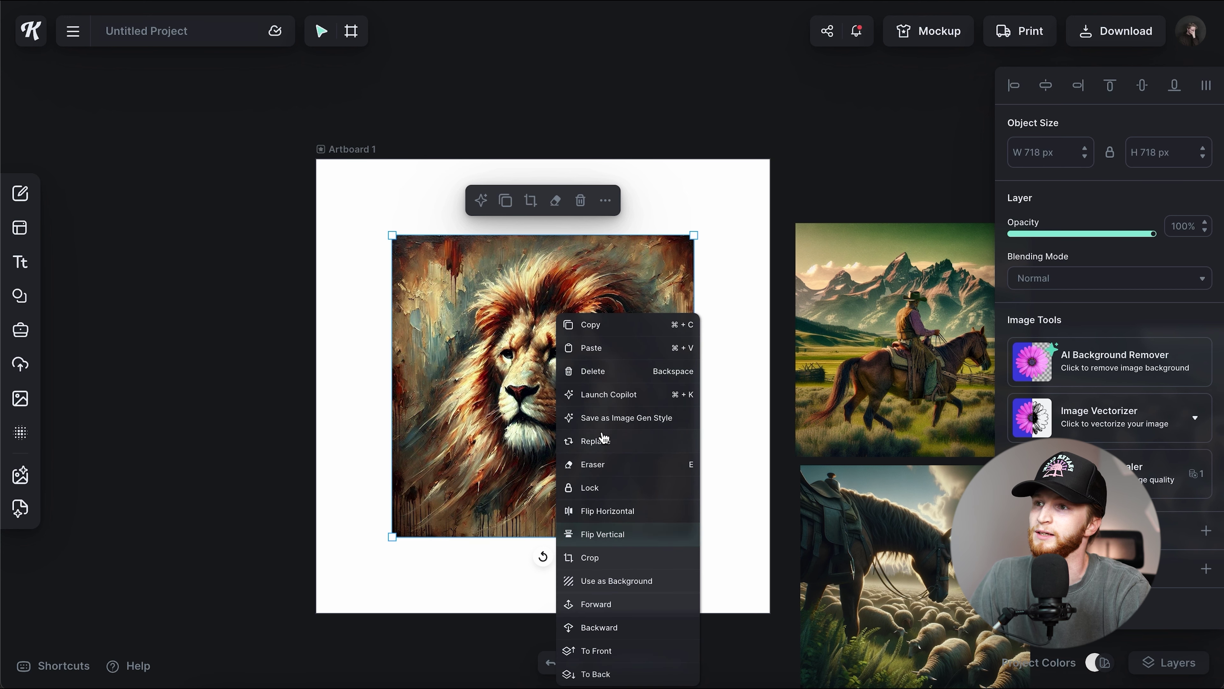
pyautogui.click(606, 417)
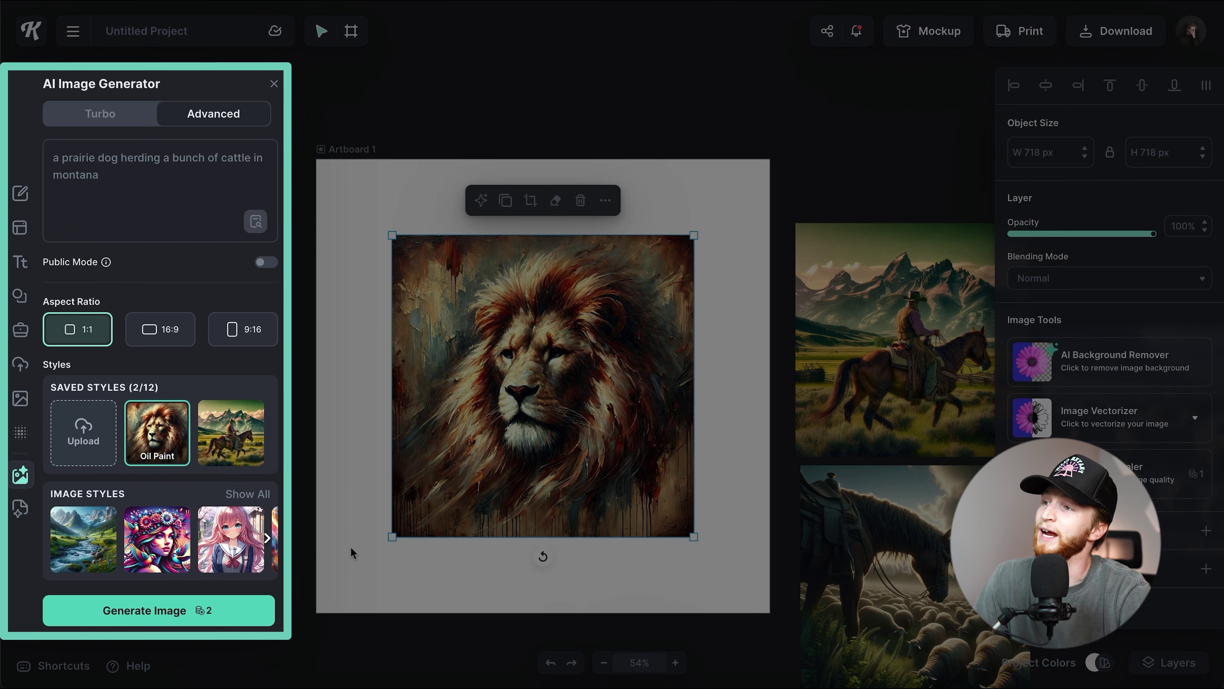
# Generate an image in the saved Oil Paint style from the prompt "a painting of a horse using darker colors"
pyautogui.moveTo(156, 451)
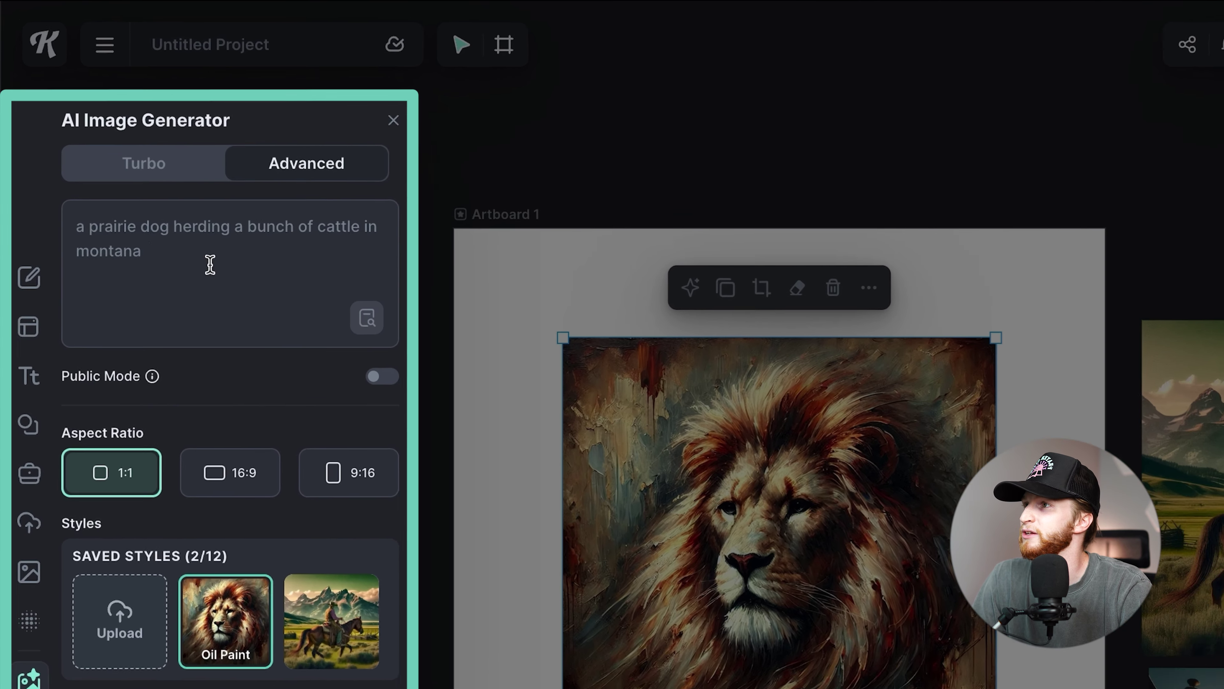
pyautogui.tripleClick(147, 184)
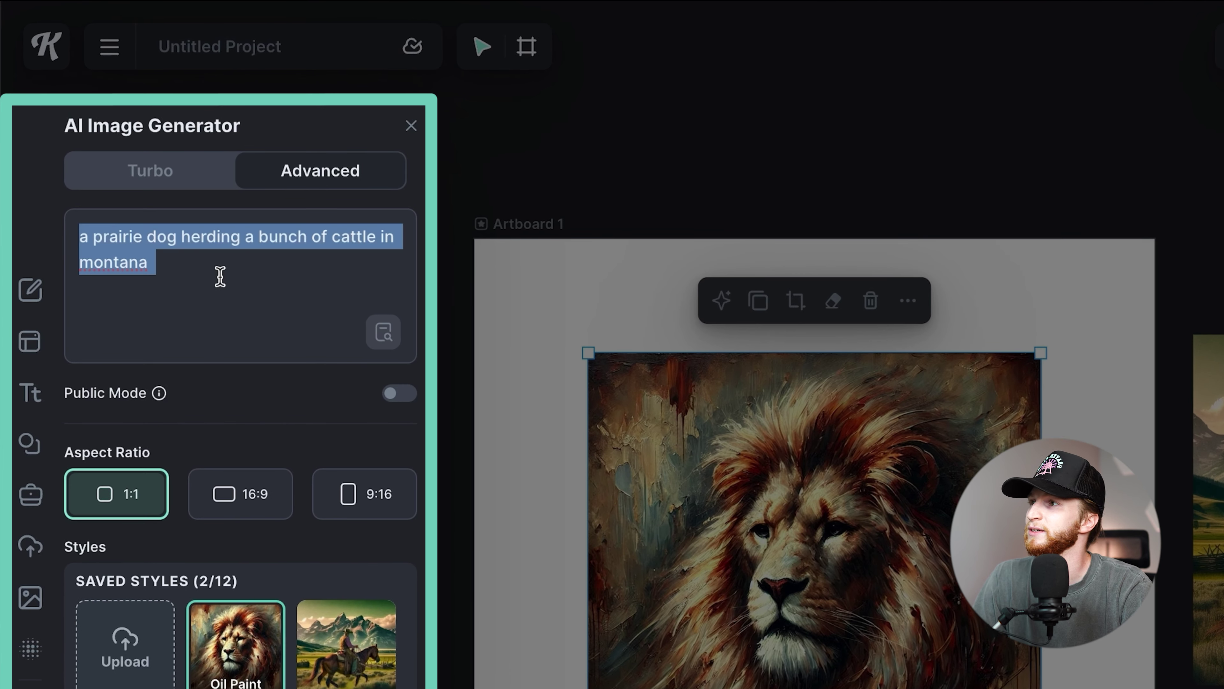
pyautogui.write('a p')
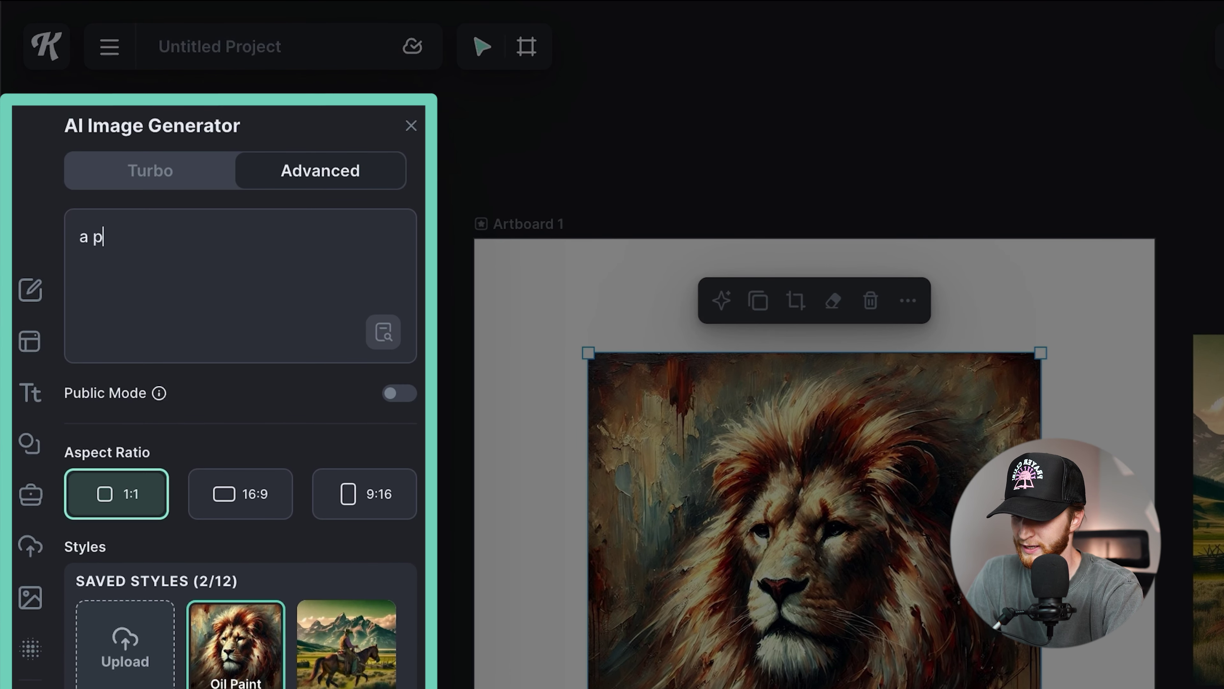
pyautogui.write('ainting of a horse')
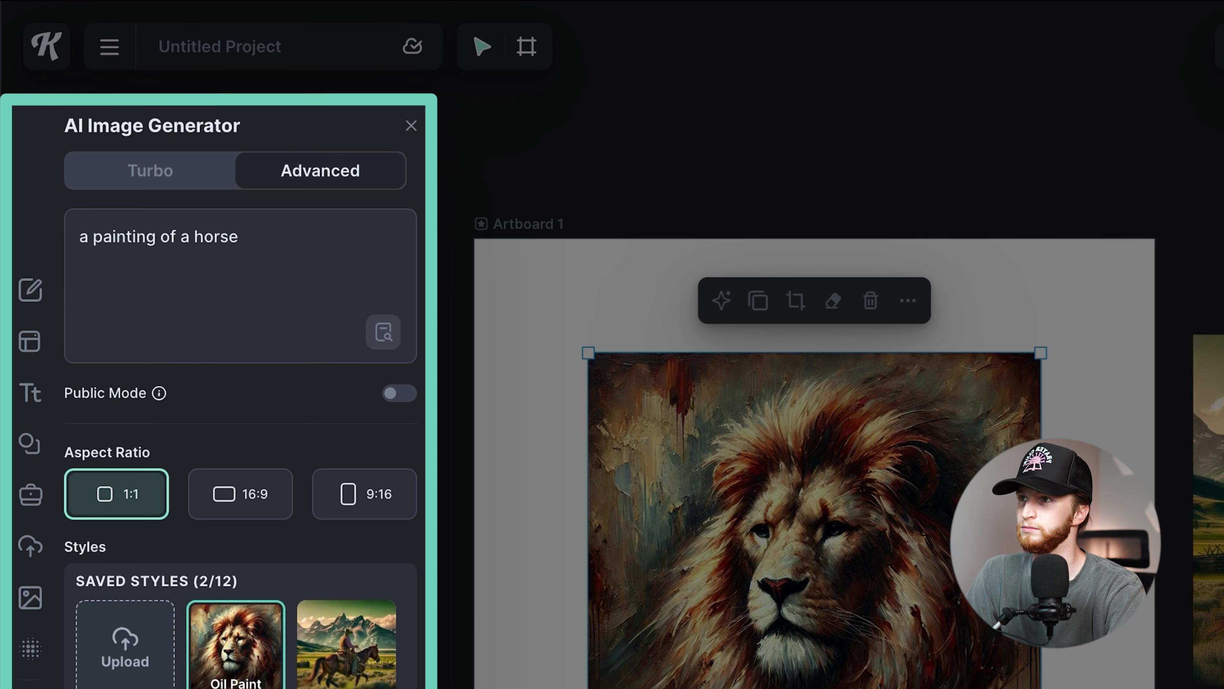
pyautogui.write(' using darker colors')
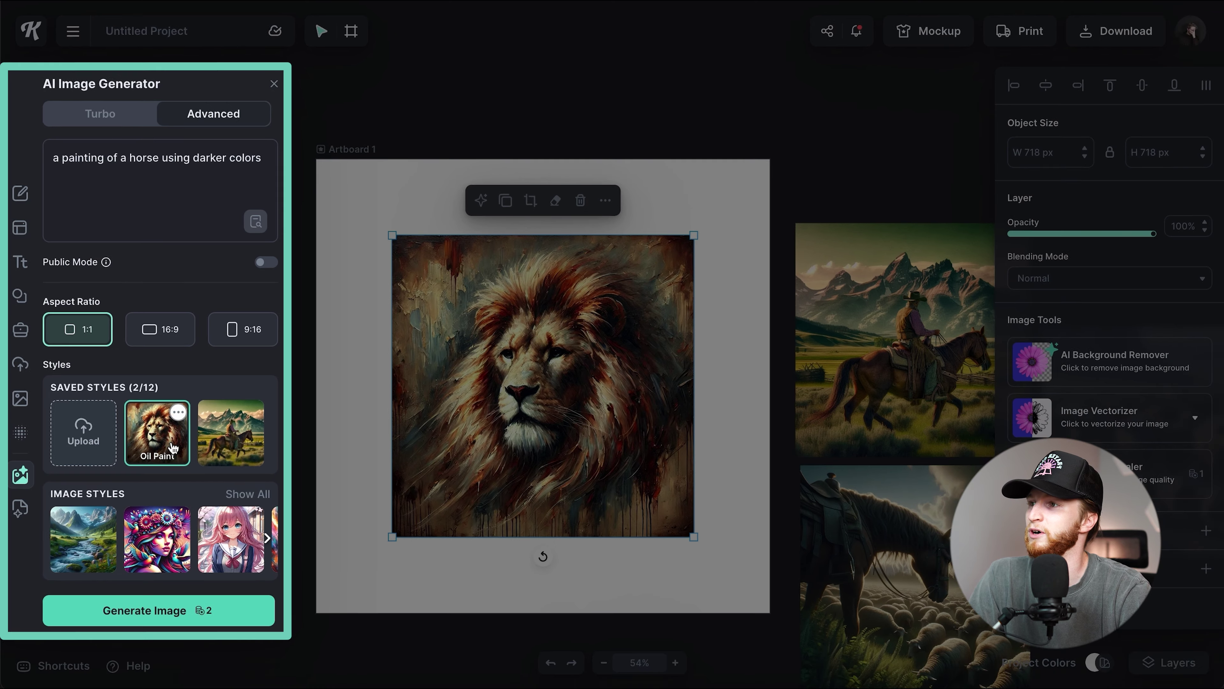
pyautogui.click(171, 616)
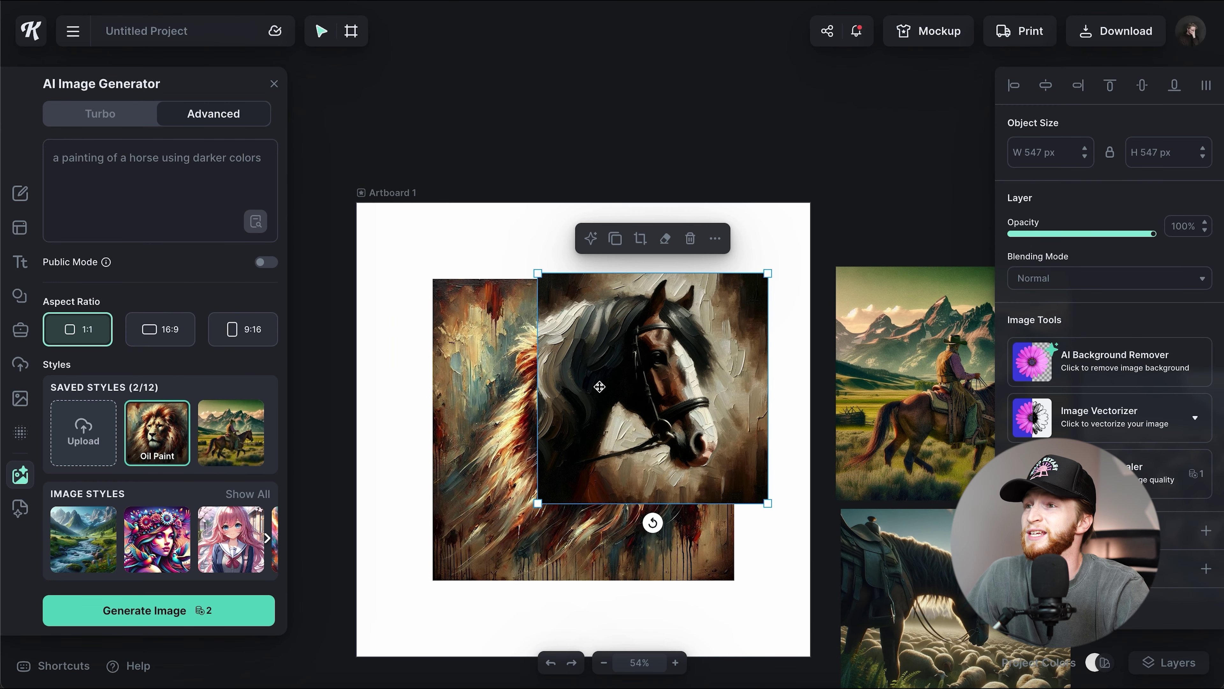
# Enlarge the horse painting to about 661 px and place it and the lion painting side by side above the artboard
pyautogui.moveTo(599, 386)
pyautogui.mouseDown()
pyautogui.moveTo(535, 322)
pyautogui.moveTo(542, 372)
pyautogui.mouseUp()
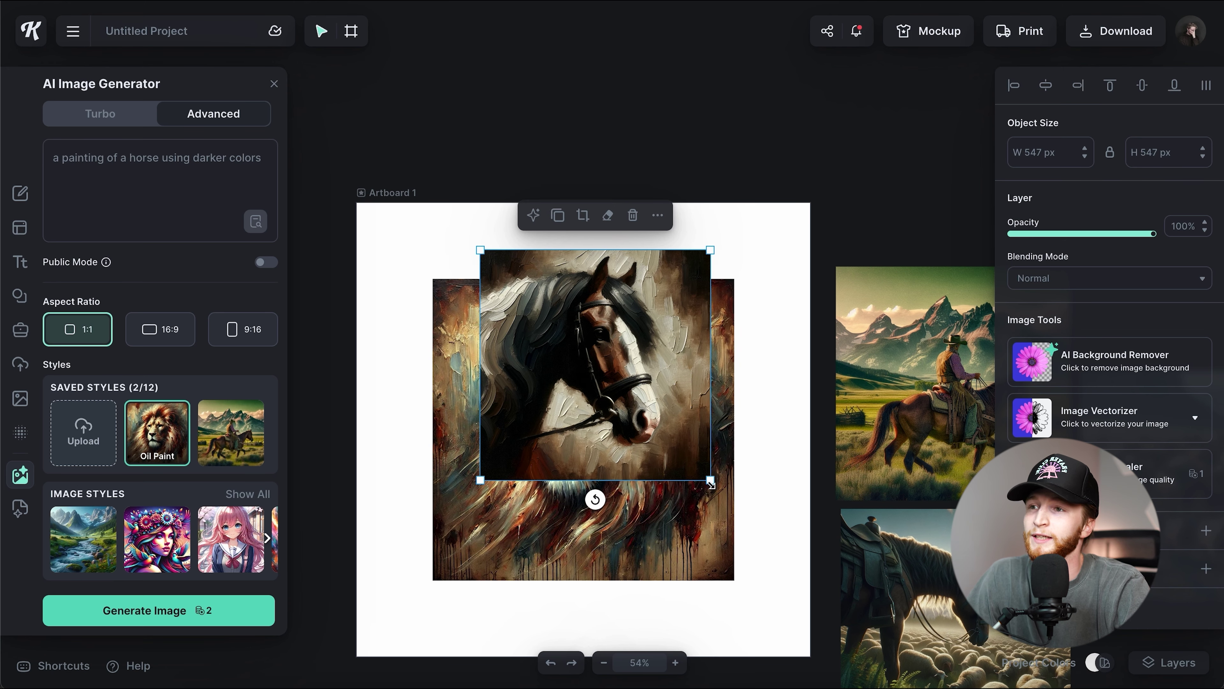
pyautogui.moveTo(712, 484); pyautogui.dragTo(733, 506)
pyautogui.moveTo(602, 371); pyautogui.dragTo(632, 84)
pyautogui.scroll(2, 631, 328)
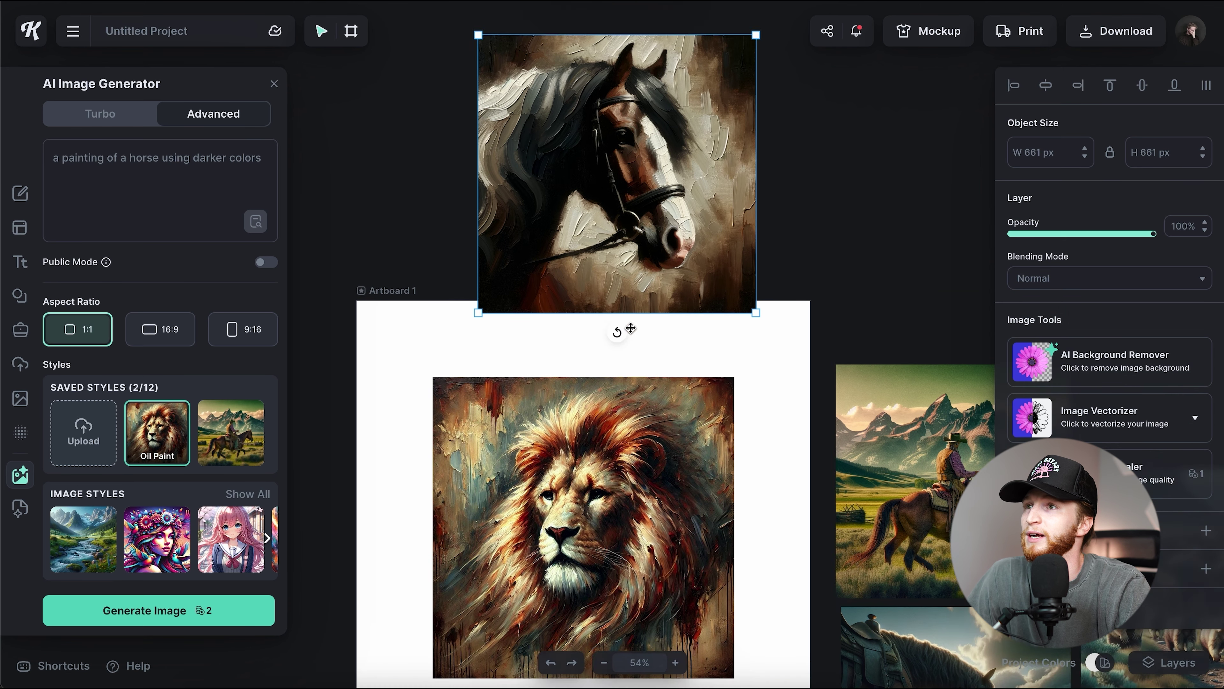
pyautogui.moveTo(631, 328); pyautogui.dragTo(559, 334)
pyautogui.moveTo(528, 667); pyautogui.dragTo(808, 248)
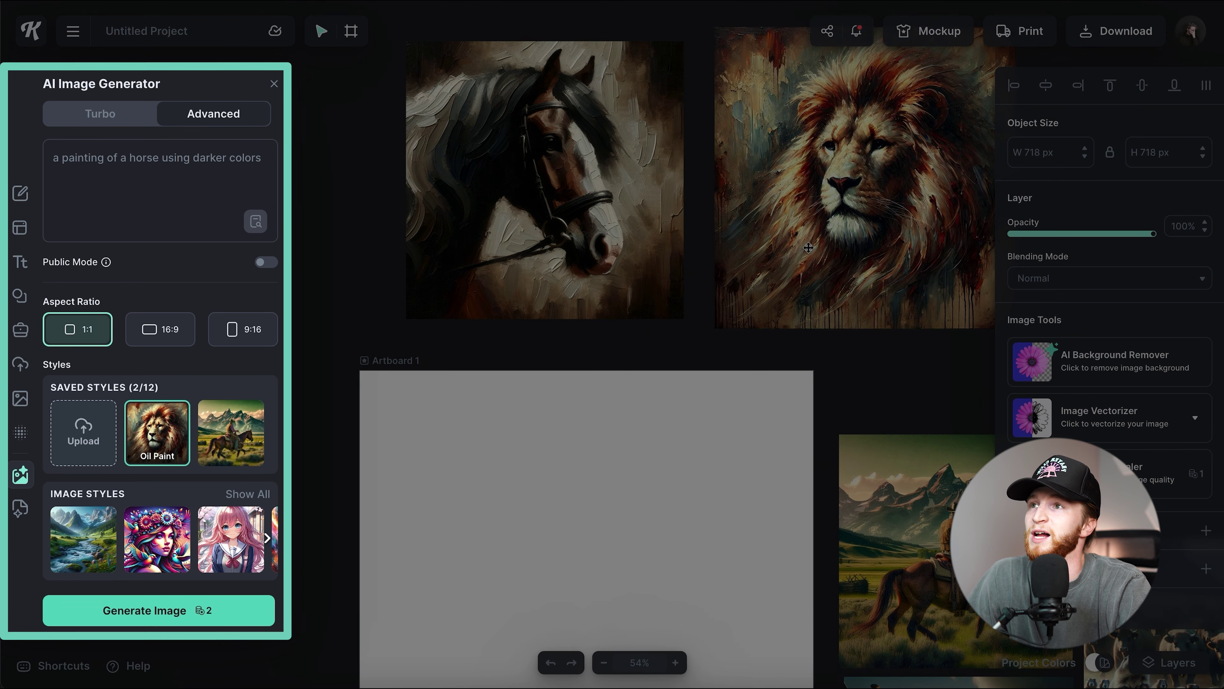
pyautogui.hscroll(3, 641, 424)
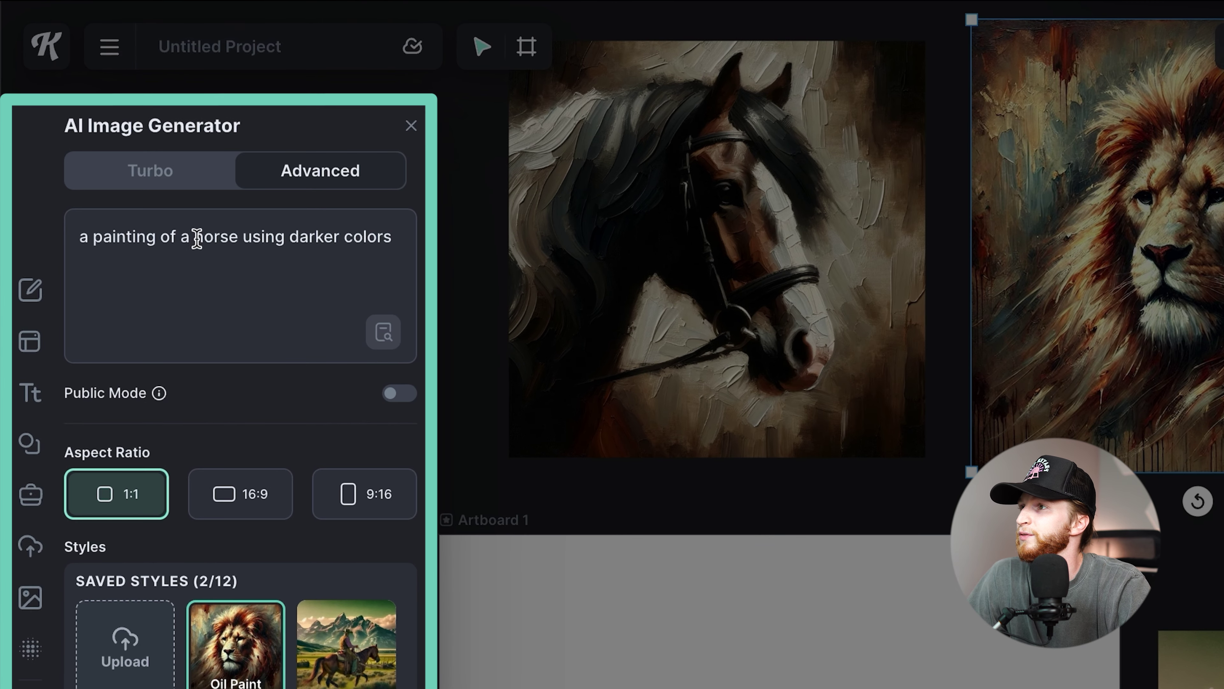
# Replace "horse" with "cow" in the prompt and generate the painting in the saved Oil Paint style, placed beside the horse painting
pyautogui.moveTo(130, 159); pyautogui.dragTo(150, 159)
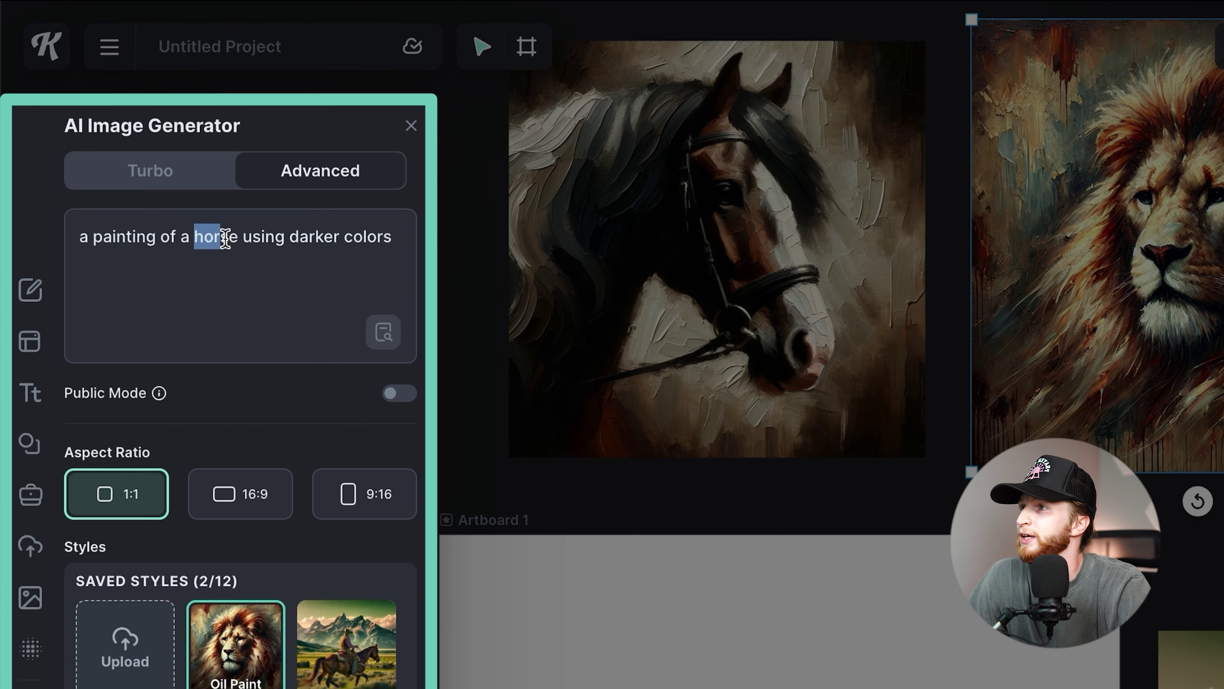
pyautogui.moveTo(225, 238); pyautogui.dragTo(238, 238)
pyautogui.write('cow')
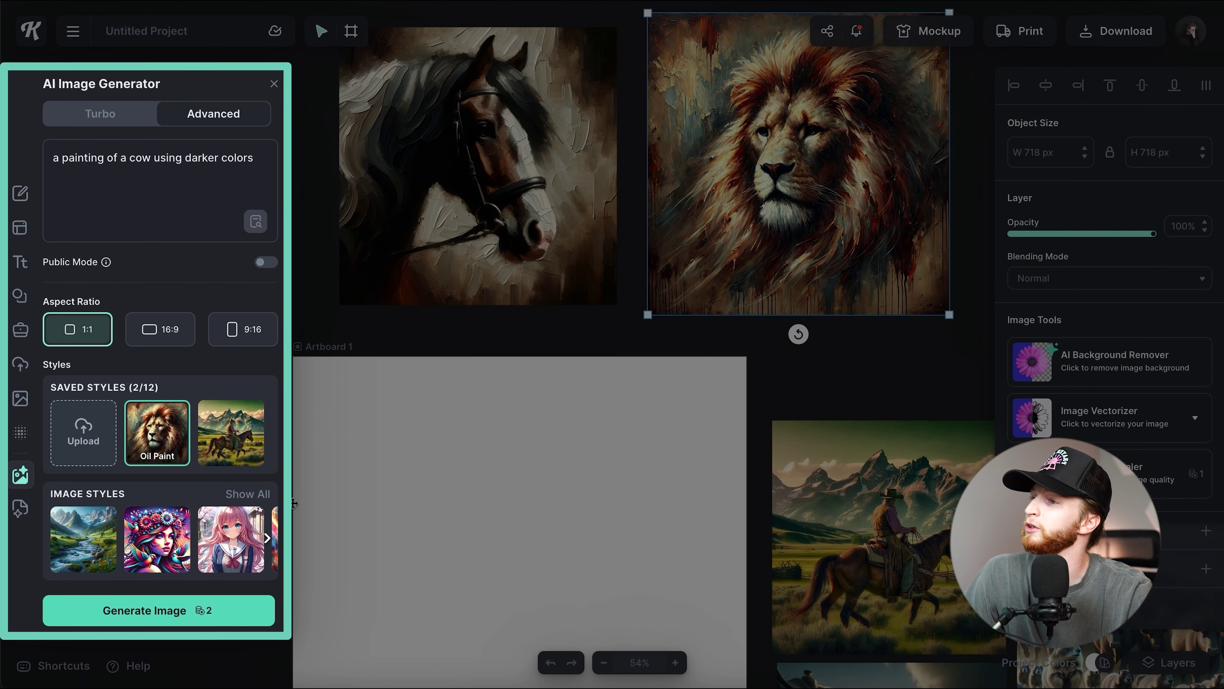
pyautogui.click(155, 610)
pyautogui.scroll(-2, 498, 383)
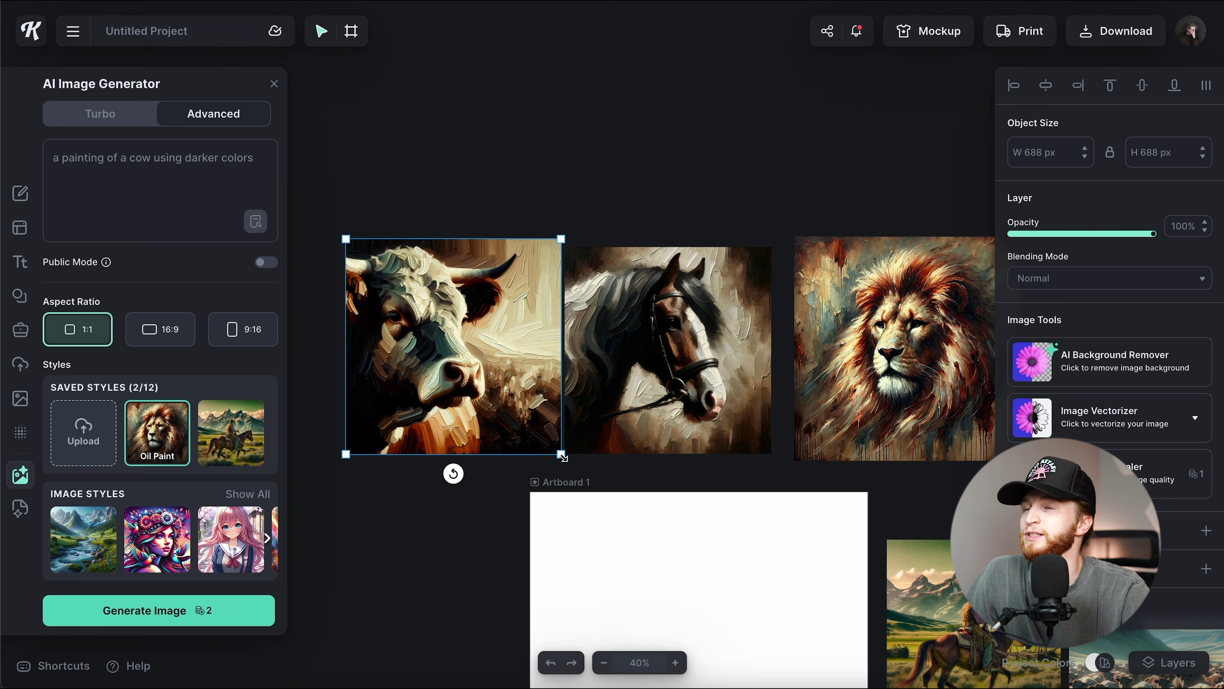
pyautogui.click(492, 378)
# Compare the cow, horse and lion paintings with each other and the cowboy-style pictures for a consistent look
pyautogui.scroll(-10, 639, 498)
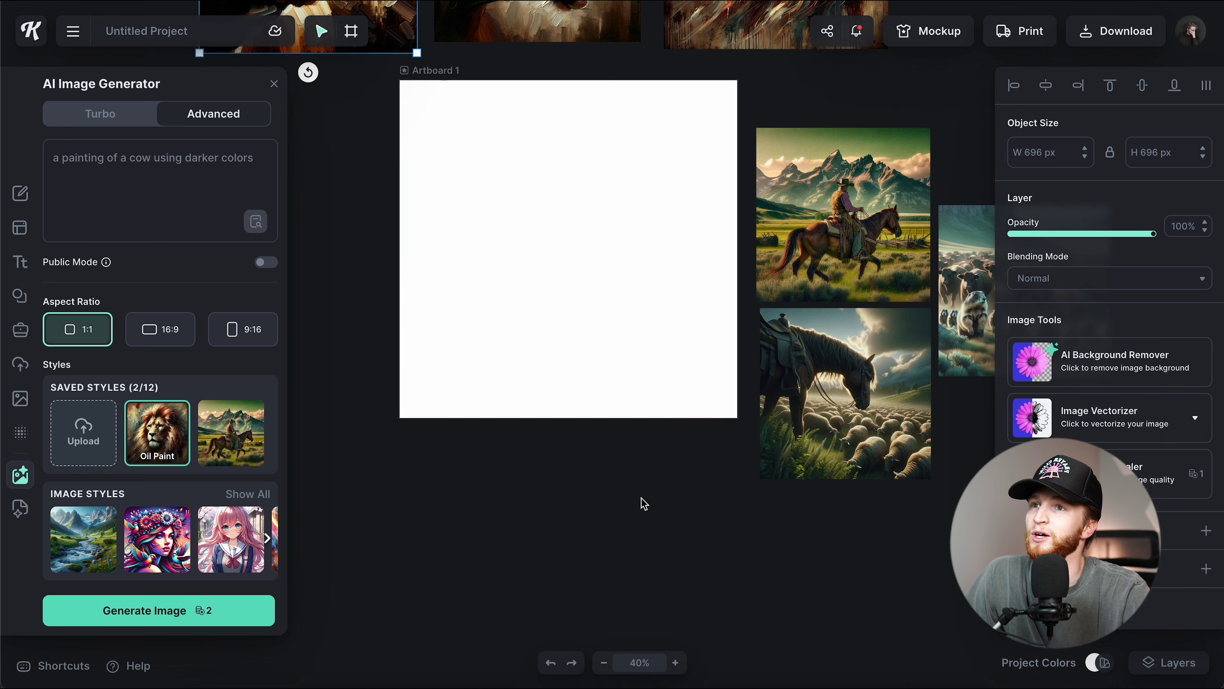
pyautogui.hscroll(3, 895, 238)
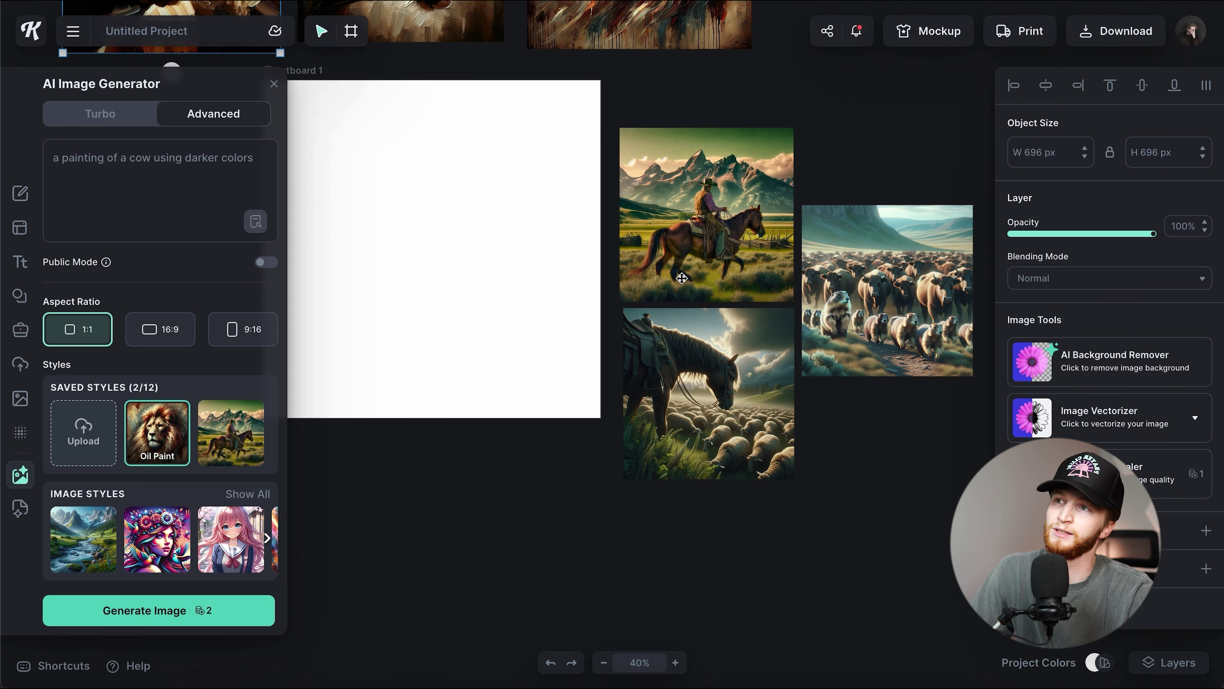
pyautogui.scroll(5, 472, 254)
pyautogui.hscroll(-3, 471, 254)
pyautogui.scroll(3, 471, 254)
pyautogui.hscroll(-5, 471, 254)
pyautogui.click(677, 208)
pyautogui.click(900, 204)
pyautogui.click(673, 190)
pyautogui.click(409, 195)
pyautogui.moveTo(563, 274); pyautogui.dragTo(569, 276)
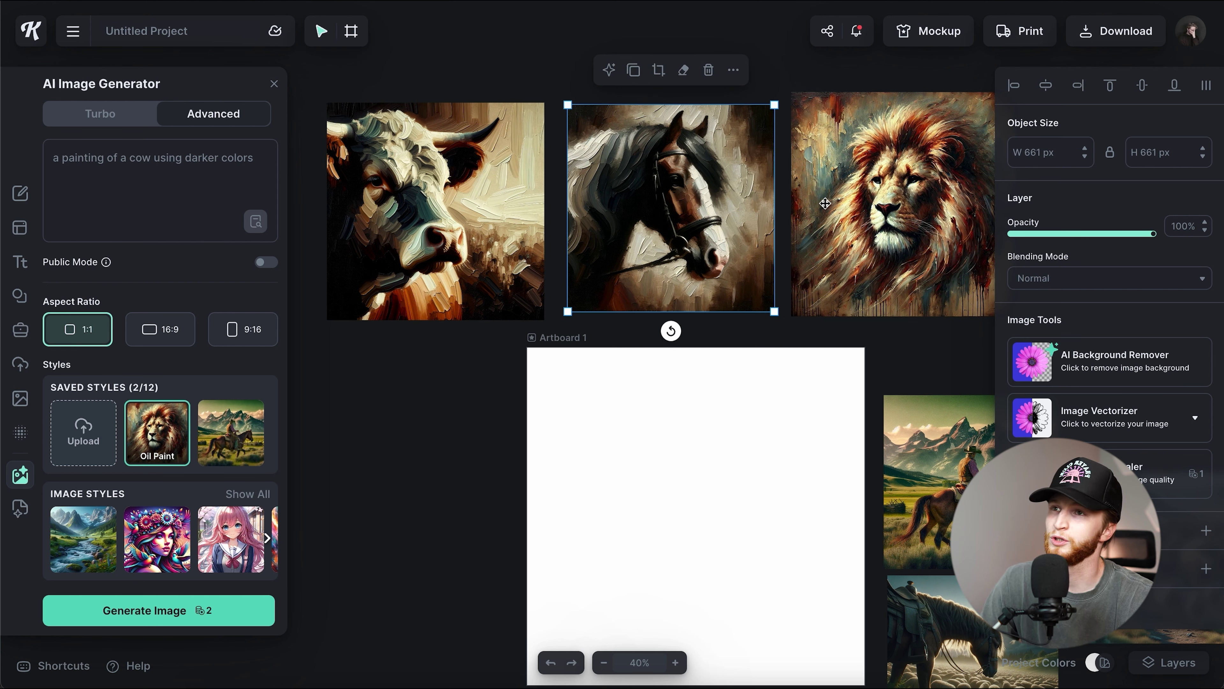
pyautogui.click(855, 202)
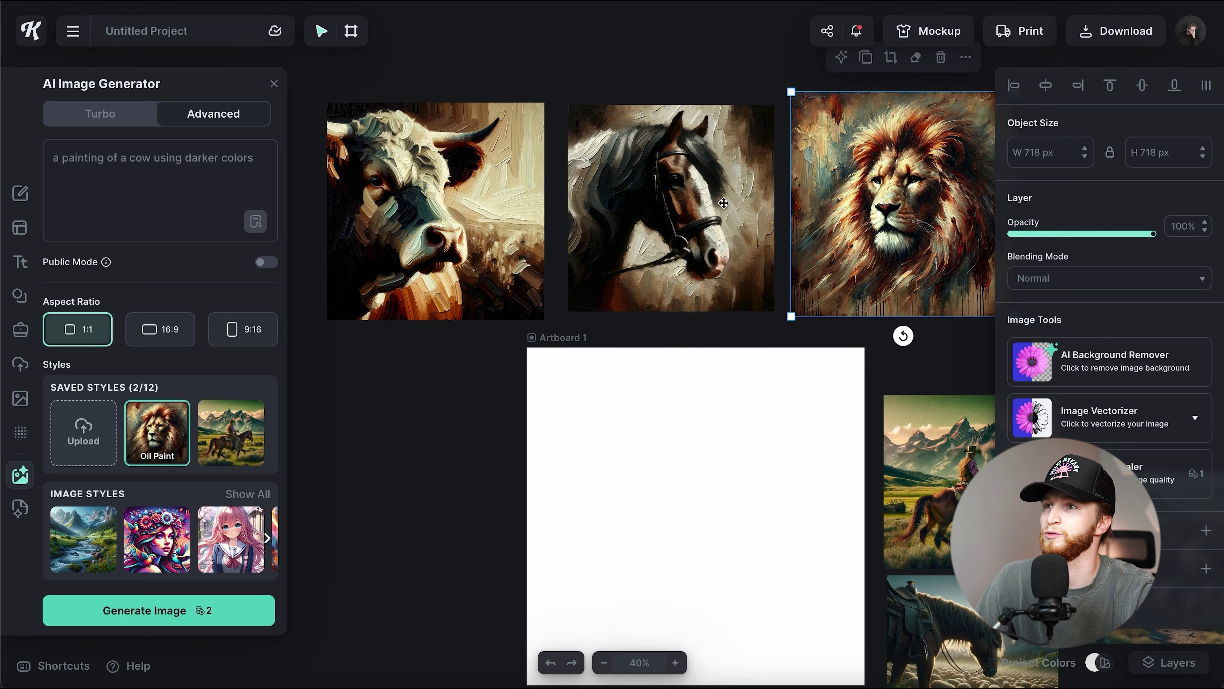
pyautogui.click(724, 204)
pyautogui.click(525, 193)
pyautogui.click(727, 436)
pyautogui.scroll(2, 517, 289)
pyautogui.hscroll(2, 517, 289)
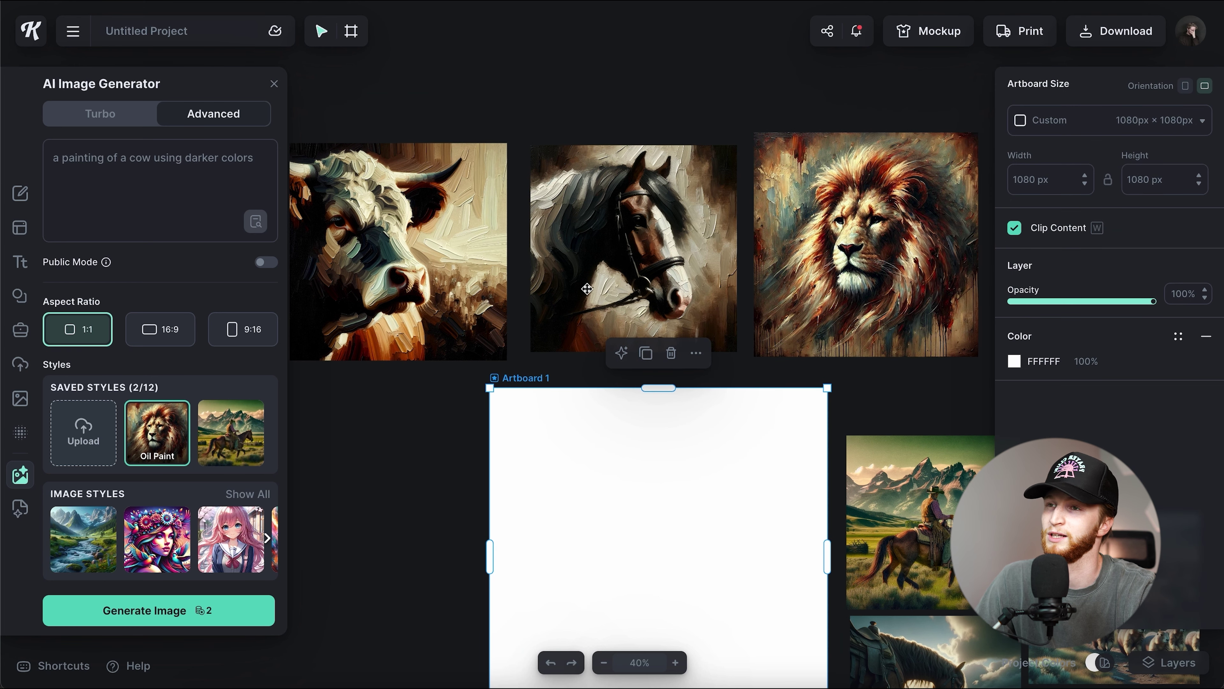
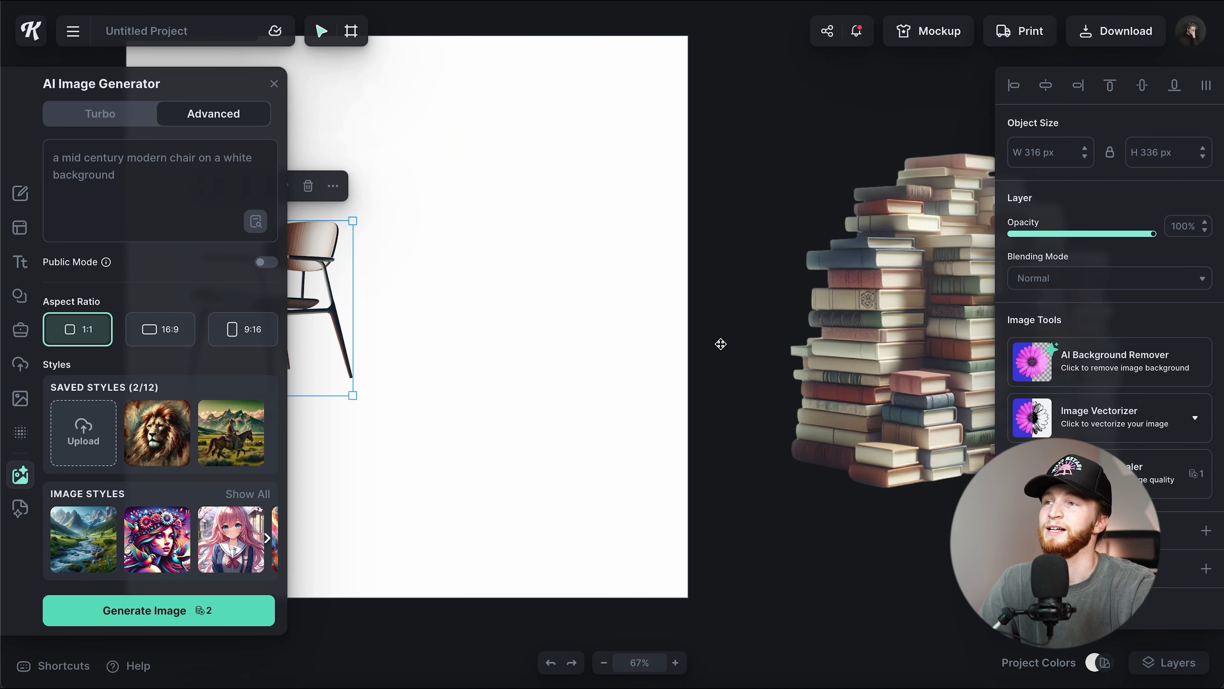
# Move the mid century modern chair closer to the artboard's center and deselect it
pyautogui.moveTo(438, 244); pyautogui.dragTo(527, 235)
pyautogui.hscroll(-3, 804, 276)
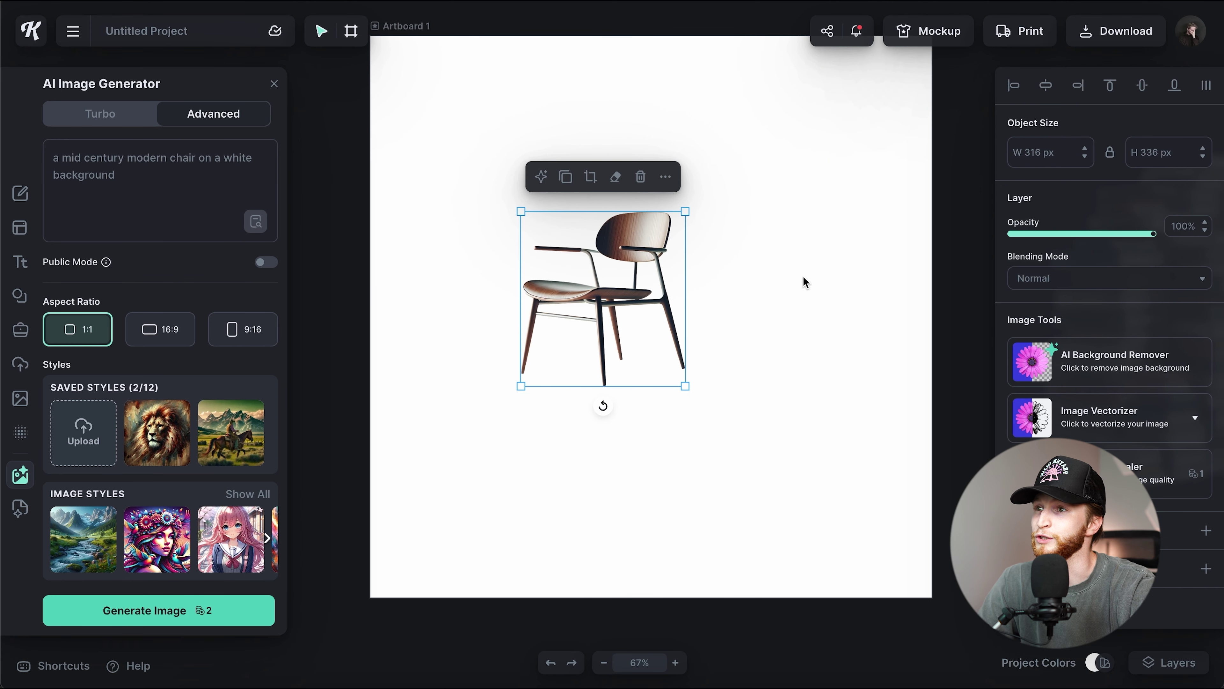
pyautogui.click(783, 273)
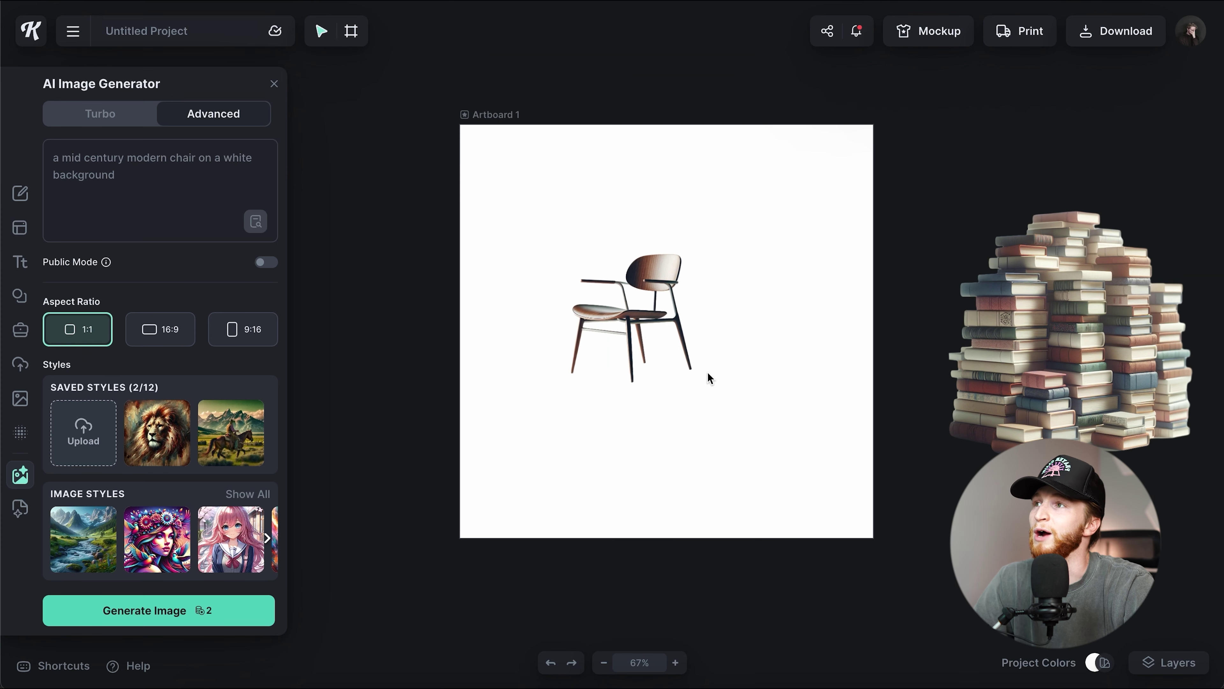
# Remove the chair from the artboard and clear the old image prompt
pyautogui.click(642, 290)
pyautogui.moveTo(631, 399); pyautogui.dragTo(797, 289)
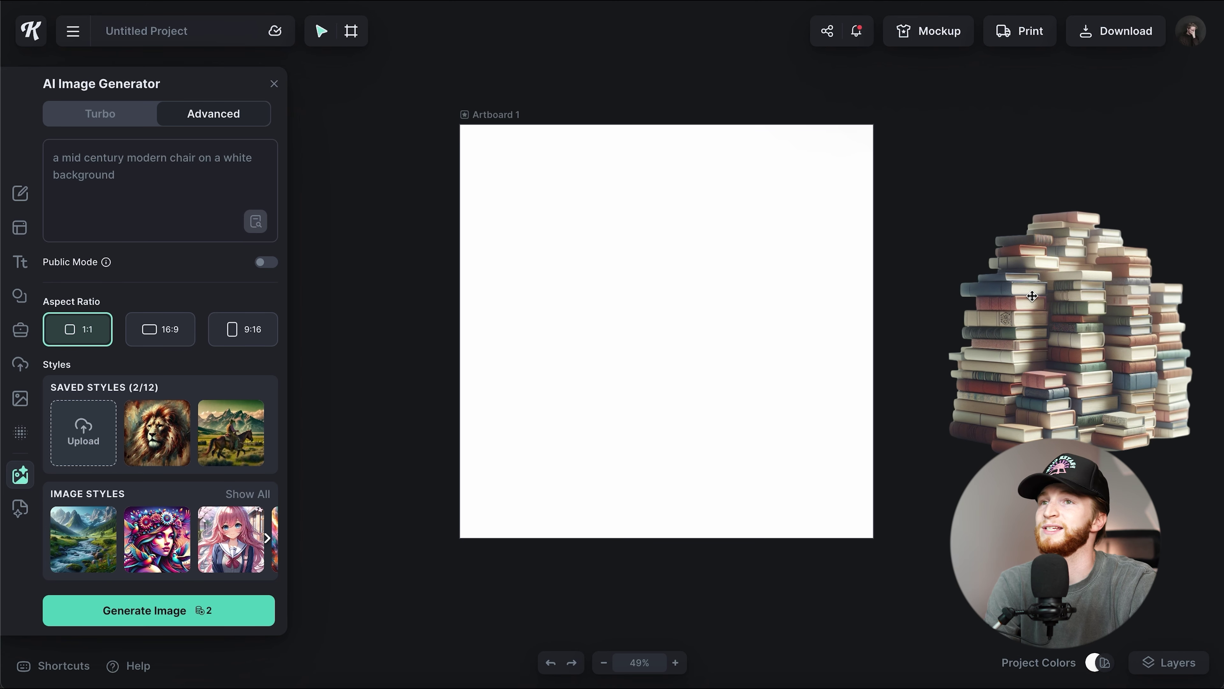
pyautogui.click(64, 167)
pyautogui.hotkey('ctrl', 'a')
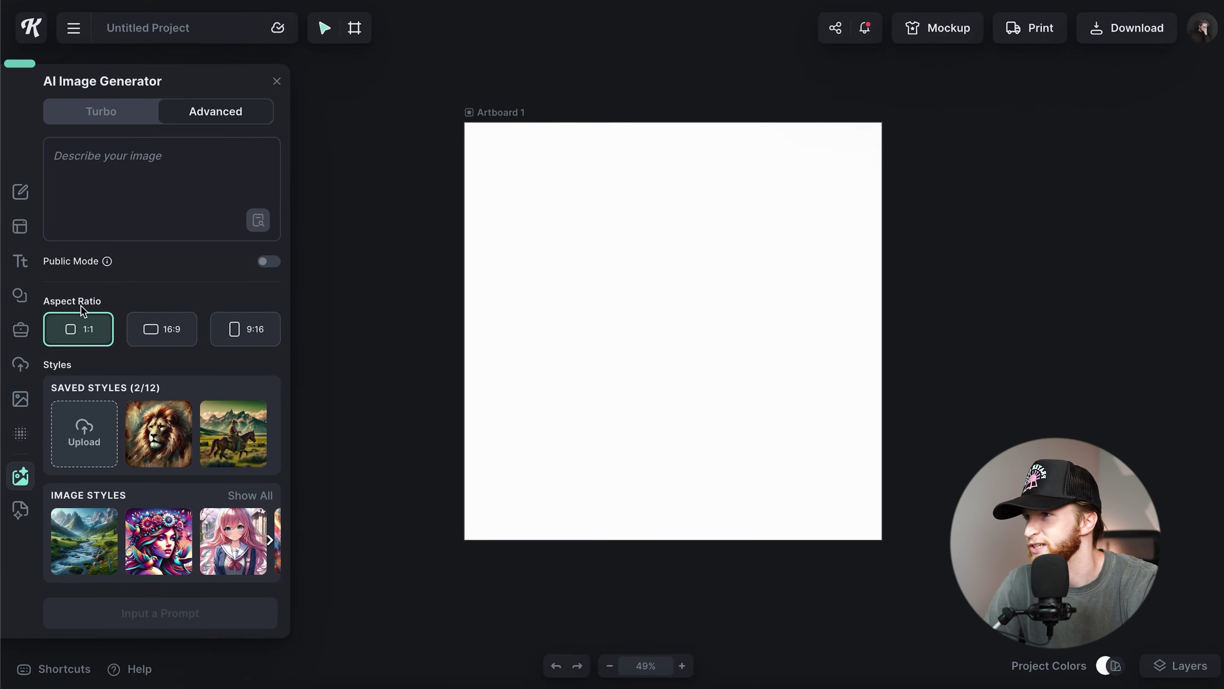
# Try the 16:9, 9:16 and 1:1 aspect ratios for the generated image in turn
pyautogui.click(164, 328)
pyautogui.click(331, 334)
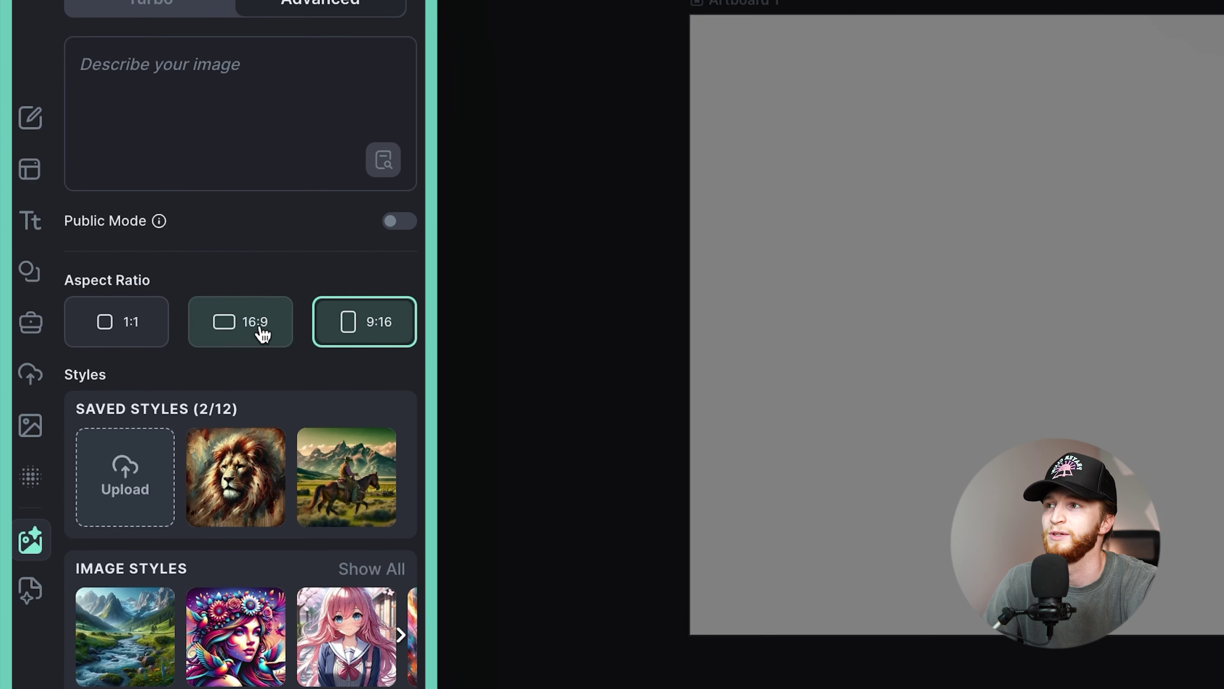
pyautogui.click(114, 328)
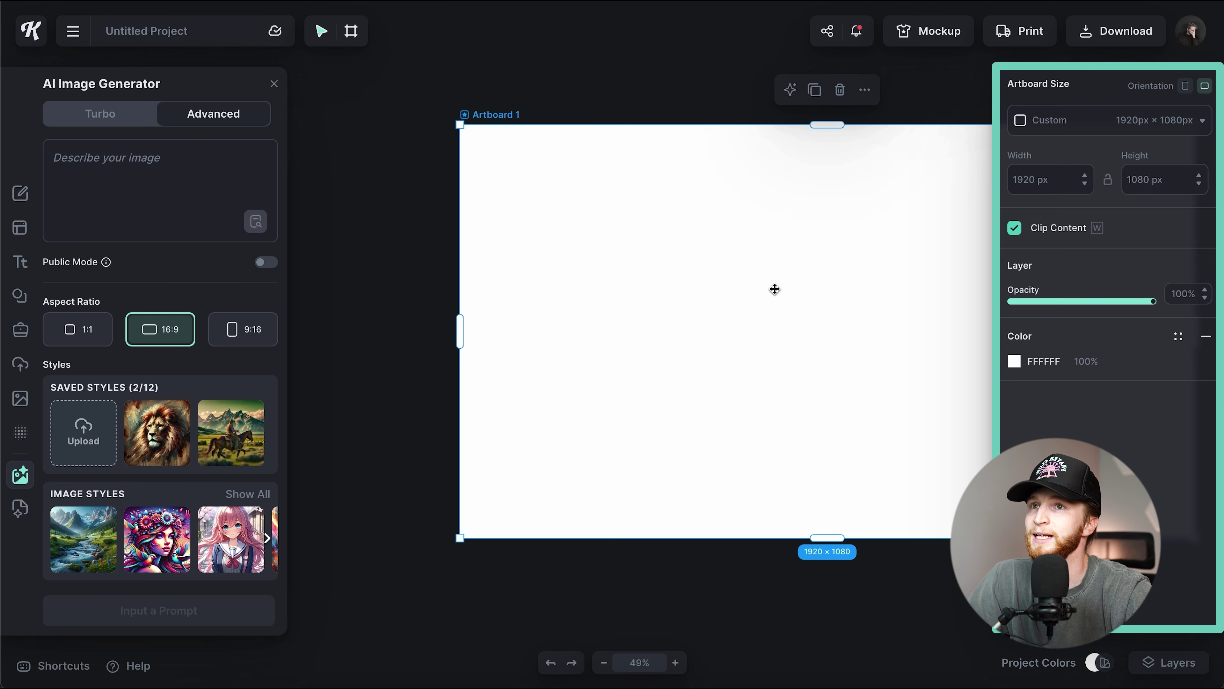
# Generate a 16:9 image from the prompt "a field of flowers" and enlarge it to fill the 1920 × 1080 px artboard
pyautogui.click(161, 169)
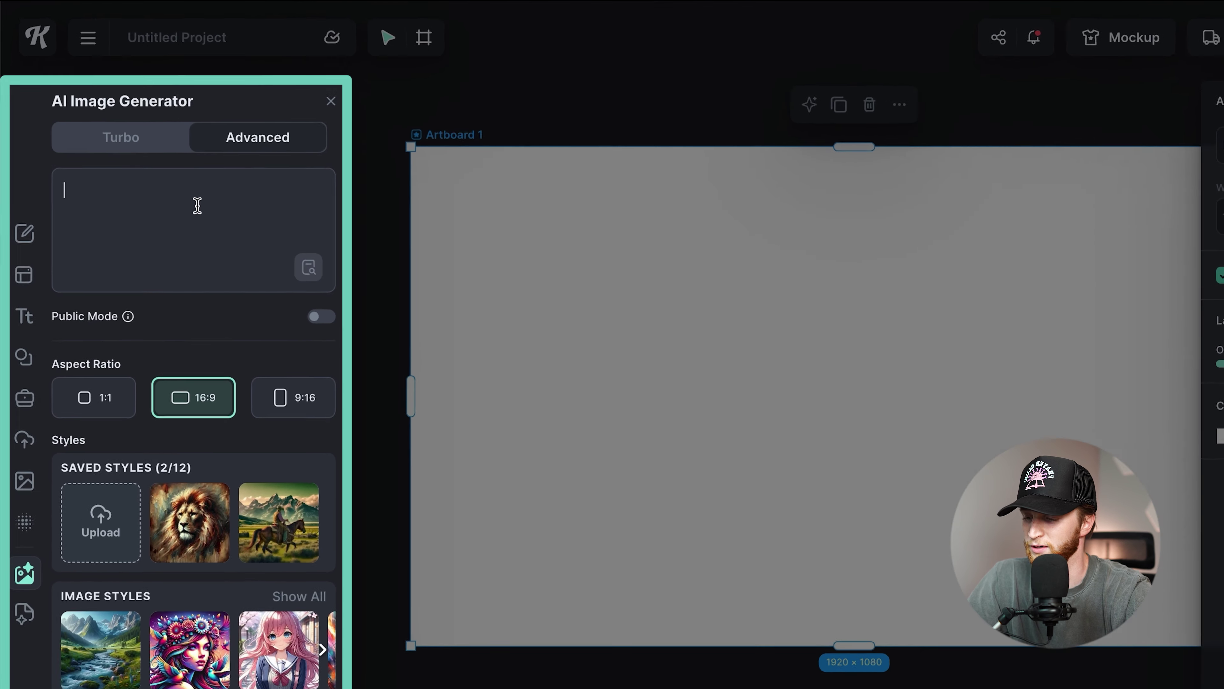
pyautogui.write('a field of flowers')
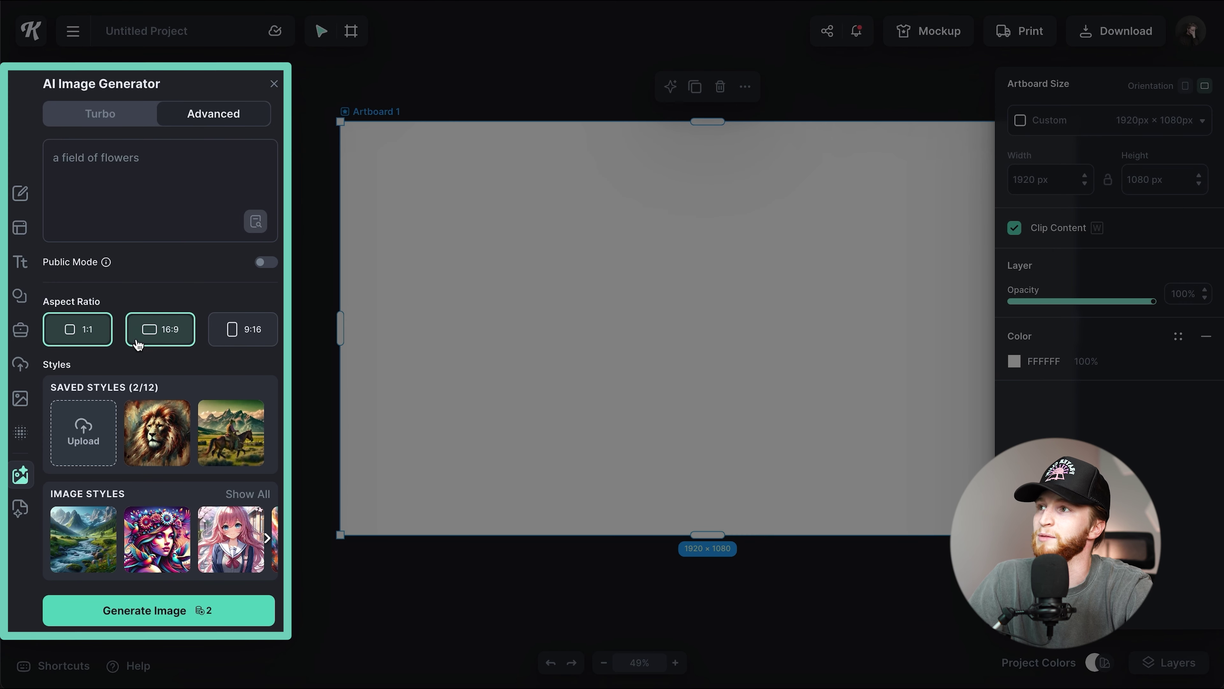
pyautogui.click(172, 624)
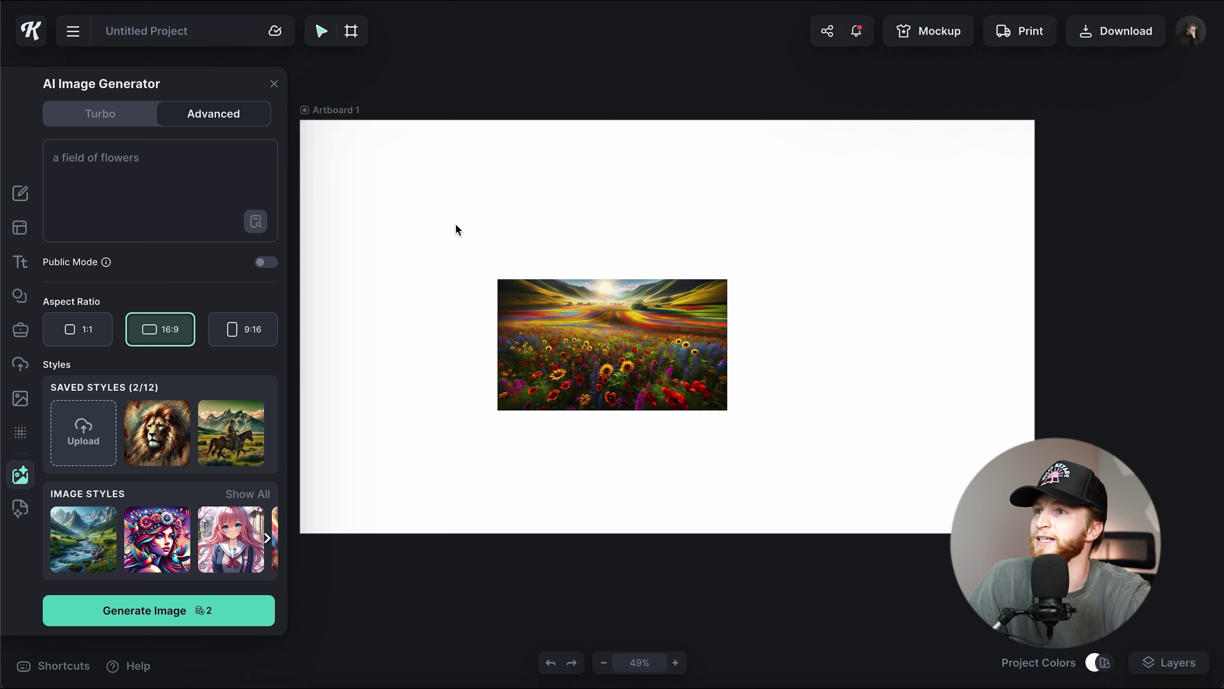
pyautogui.moveTo(675, 346); pyautogui.dragTo(477, 195)
pyautogui.moveTo(530, 270); pyautogui.dragTo(900, 551)
# Try cropping the flower field image to about 1042 × 1095 px and centering it horizontally on the artboard
pyautogui.doubleClick(800, 143)
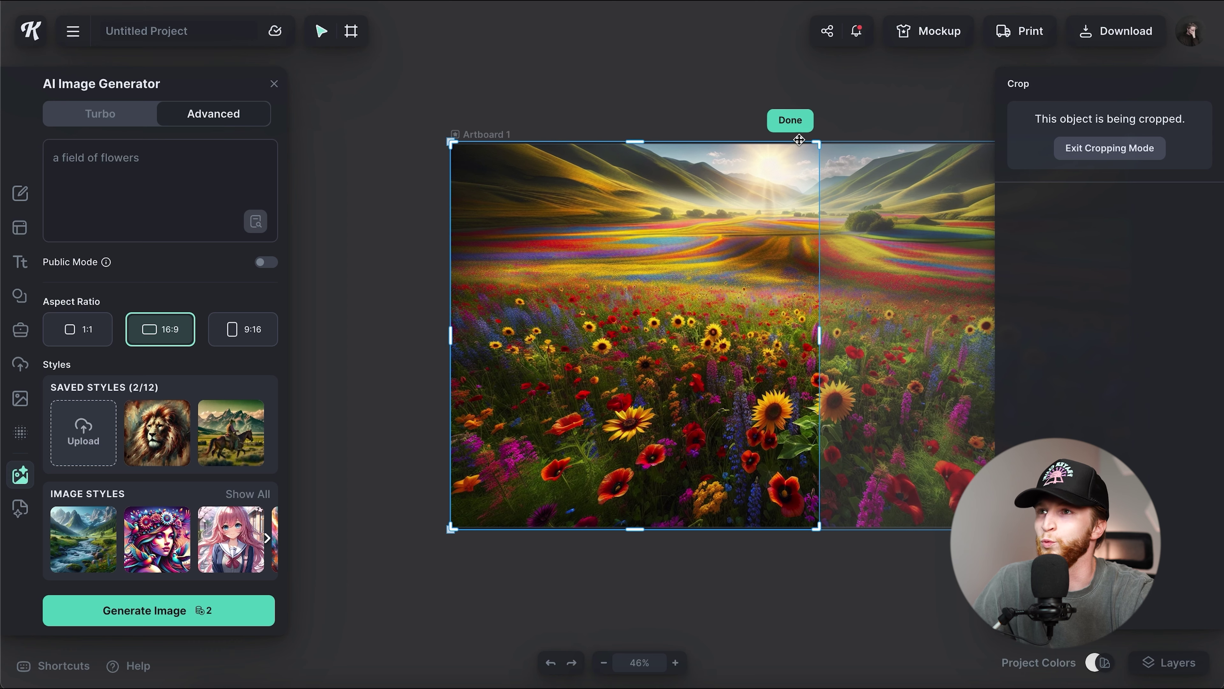
pyautogui.click(795, 124)
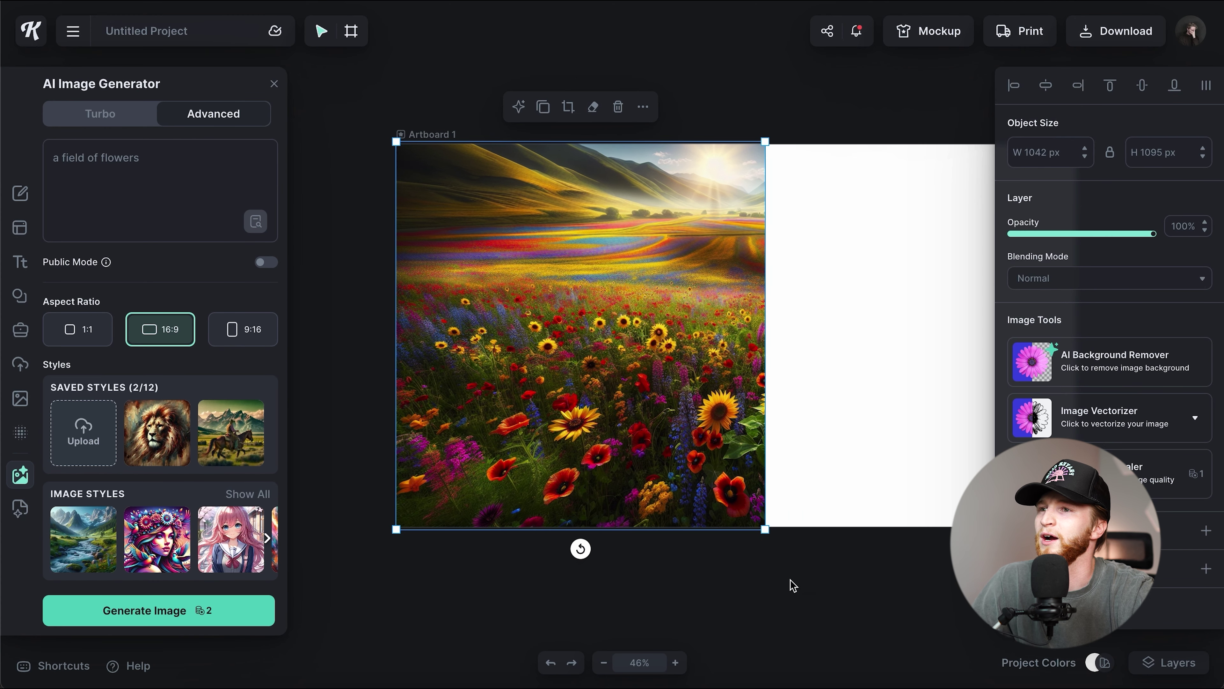
pyautogui.click(1040, 93)
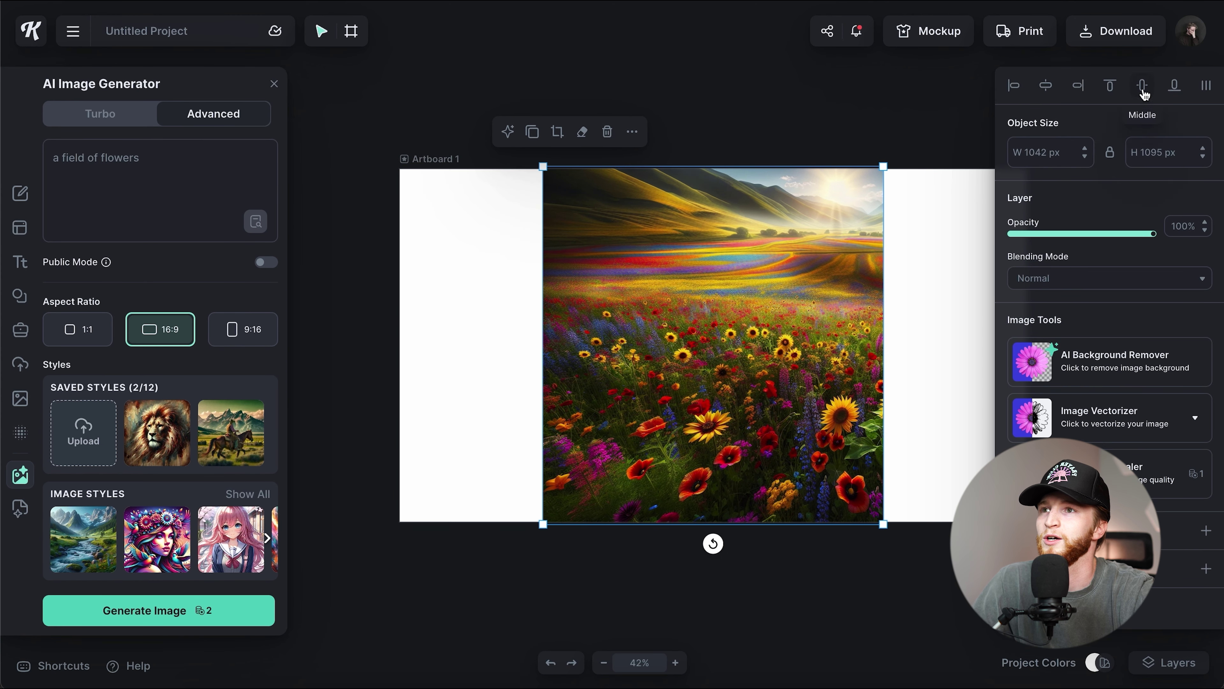
pyautogui.scroll(-5, 863, 292)
pyautogui.moveTo(875, 402); pyautogui.dragTo(956, 457)
pyautogui.click(973, 377)
pyautogui.scroll(5, 848, 318)
pyautogui.scroll(3, 848, 318)
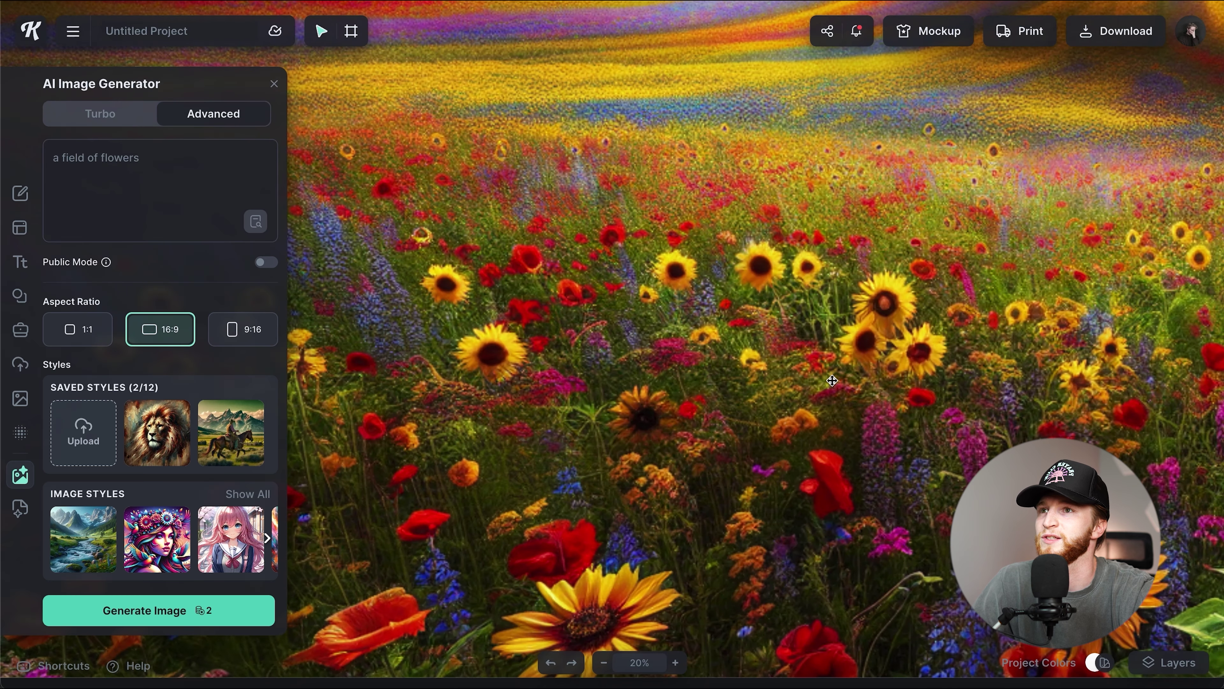
pyautogui.scroll(-5, 773, 306)
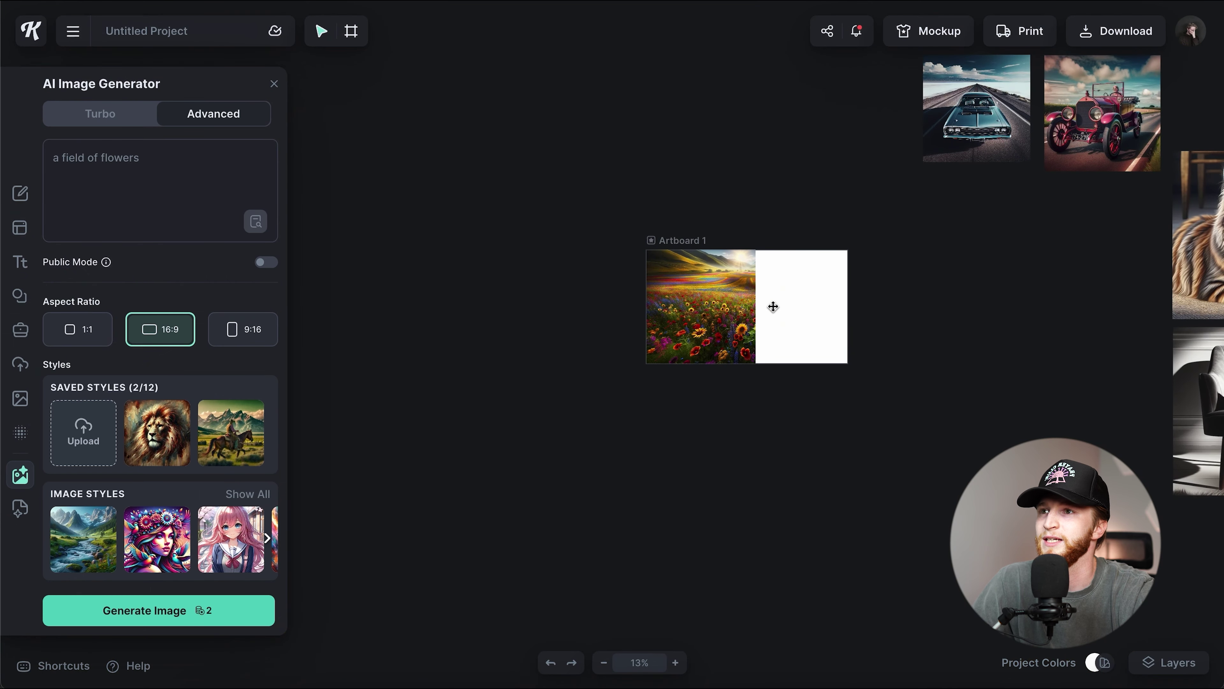
pyautogui.scroll(5, 773, 306)
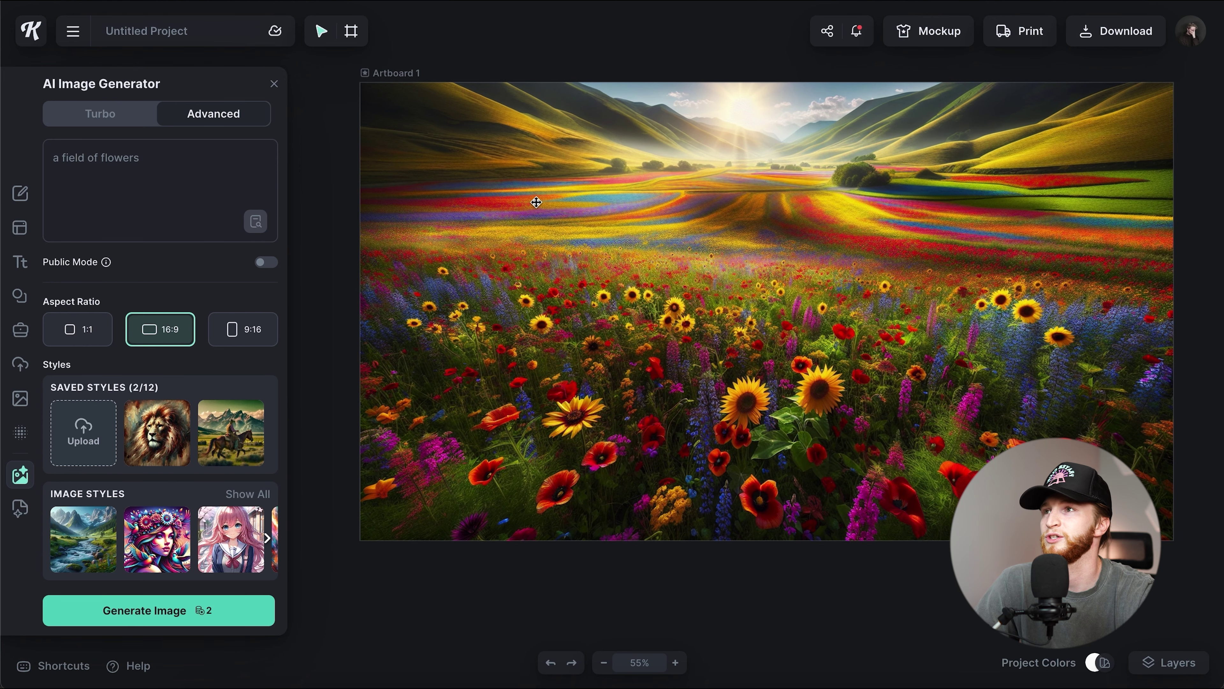
# Resize the artboard to 1080 px wide by 1920 px high and delete the flower field image
pyautogui.click(398, 78)
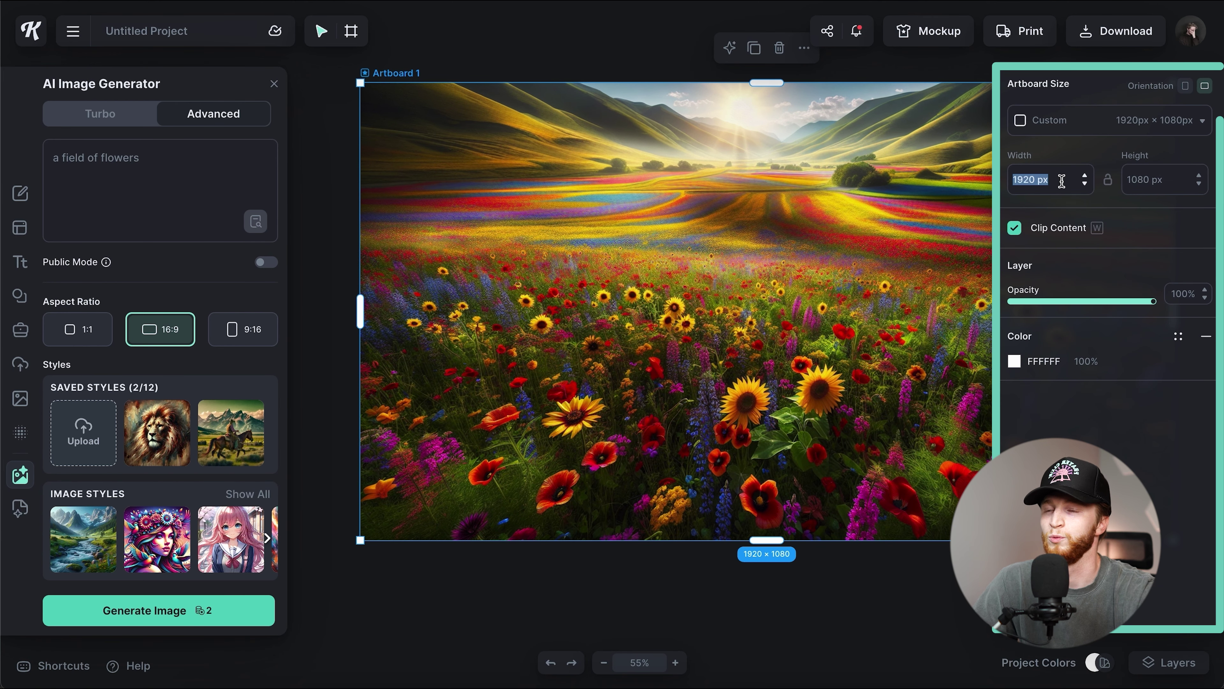
pyautogui.write('1080')
pyautogui.click(1180, 178)
pyautogui.press('Return')
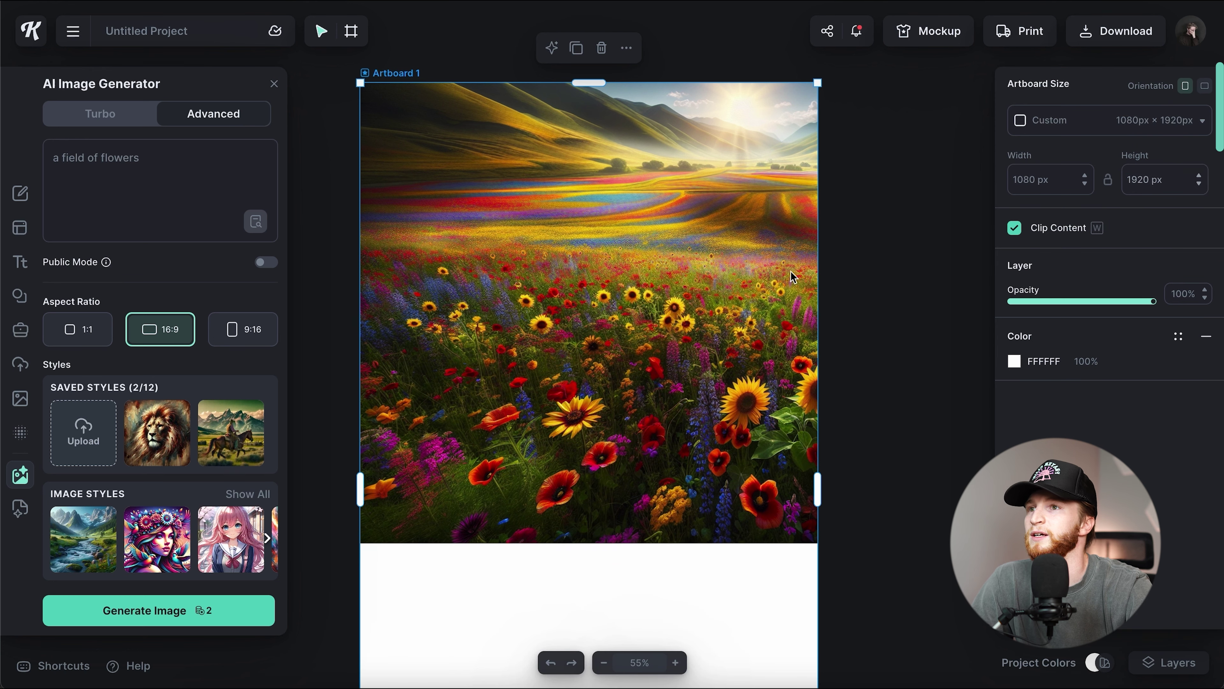
pyautogui.click(704, 338)
pyautogui.press('Delete')
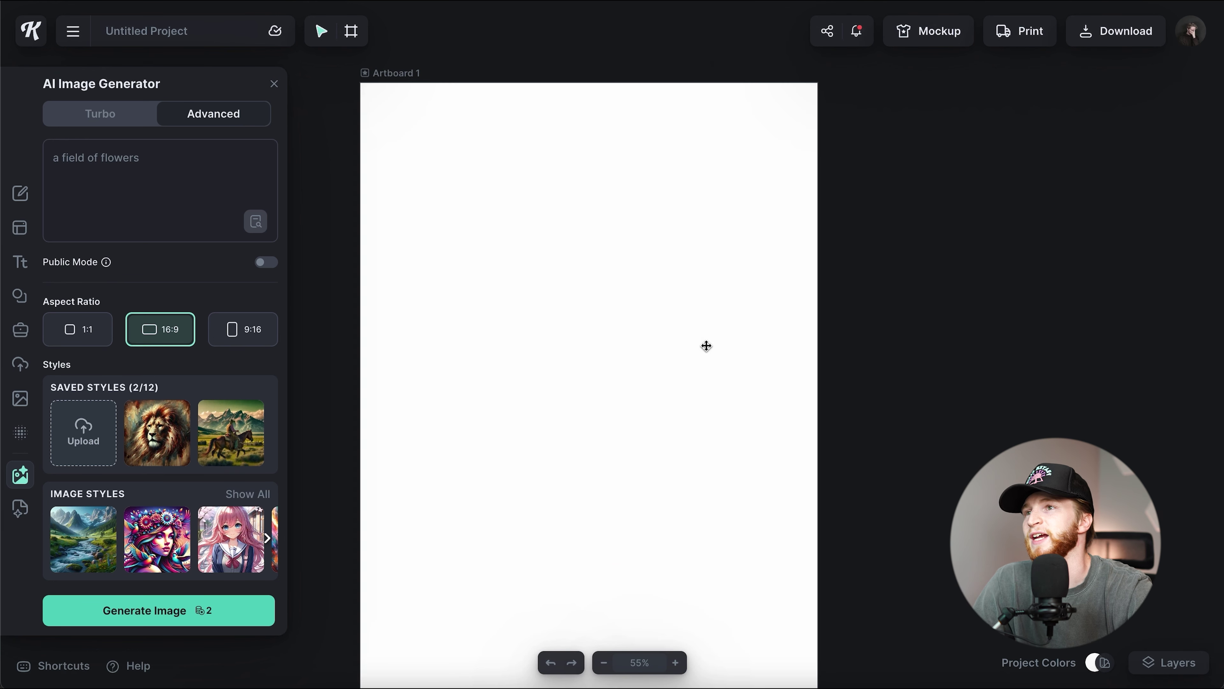
# Generate a 9:16 image from the prompt "a scuba diver diving in a coral reef with fishes swimming around"
pyautogui.click(171, 154)
pyautogui.hotkey('ctrl', 'a')
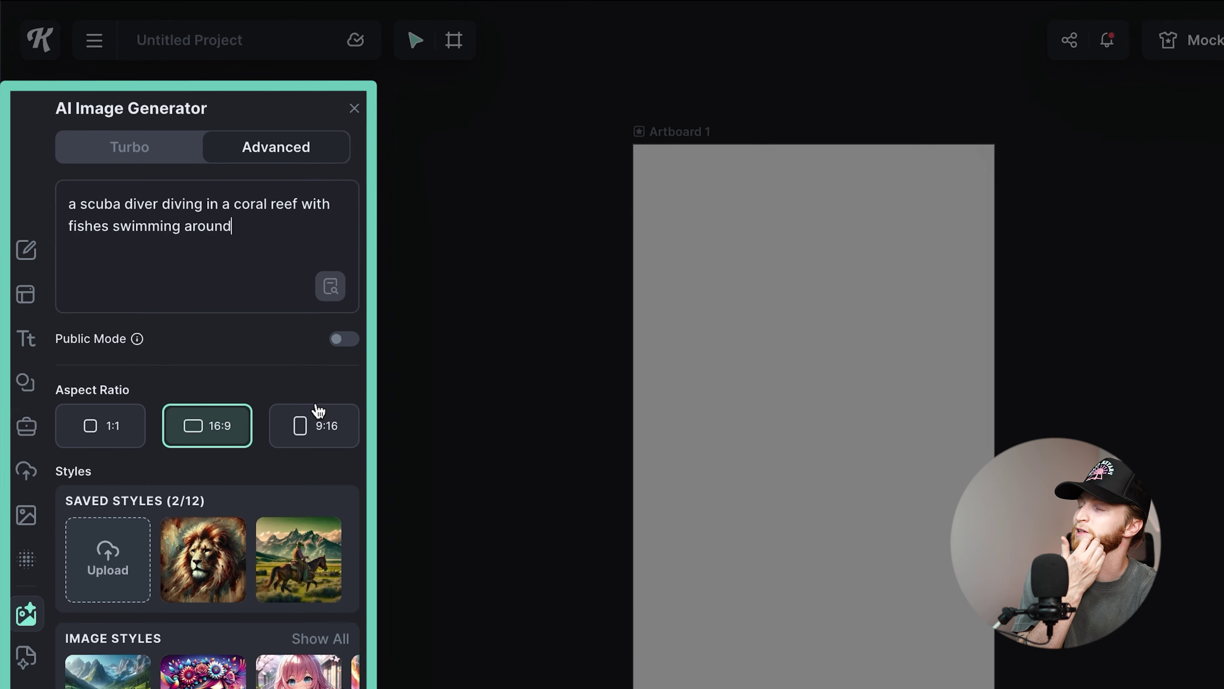
pyautogui.click(364, 495)
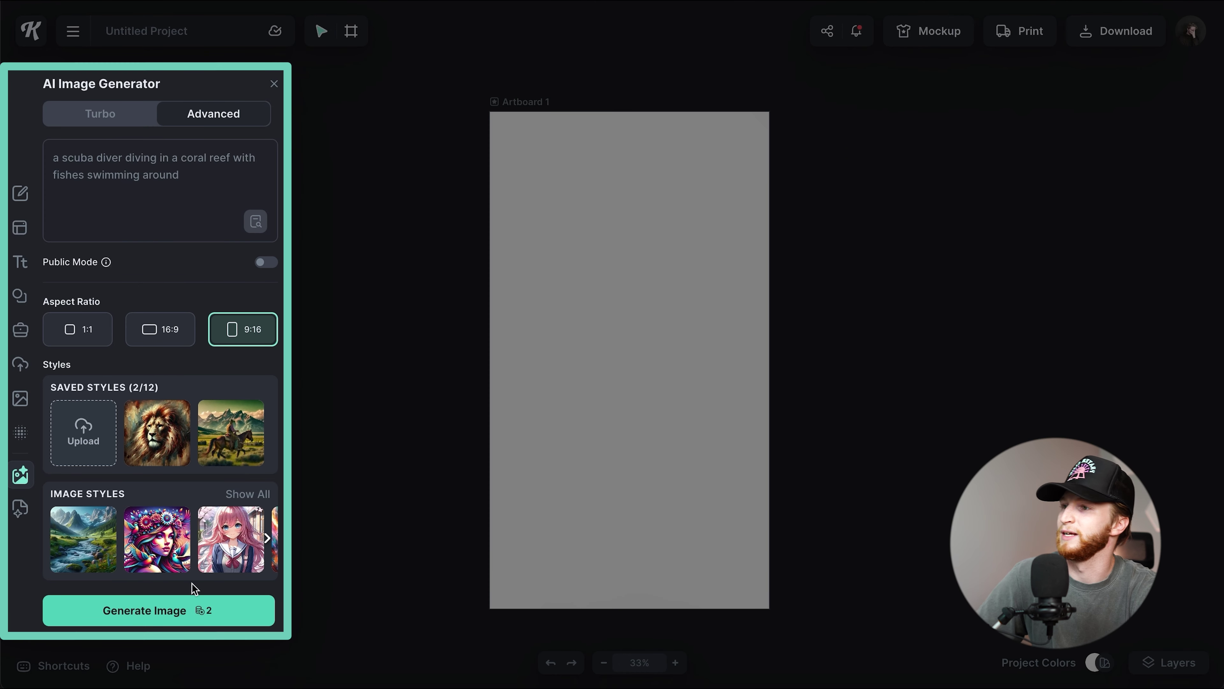
pyautogui.click(181, 611)
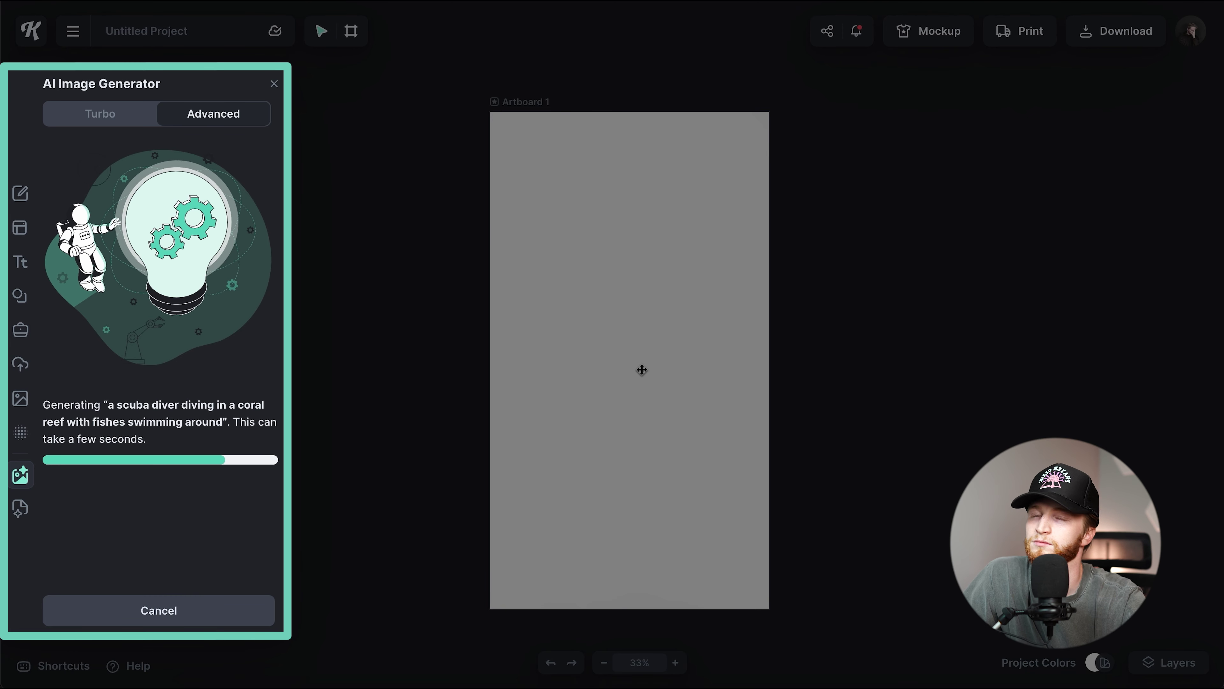
# Align the scuba diver image with the artboard's upper-left corner and enlarge it to fill the artboard
pyautogui.moveTo(590, 323); pyautogui.dragTo(530, 166)
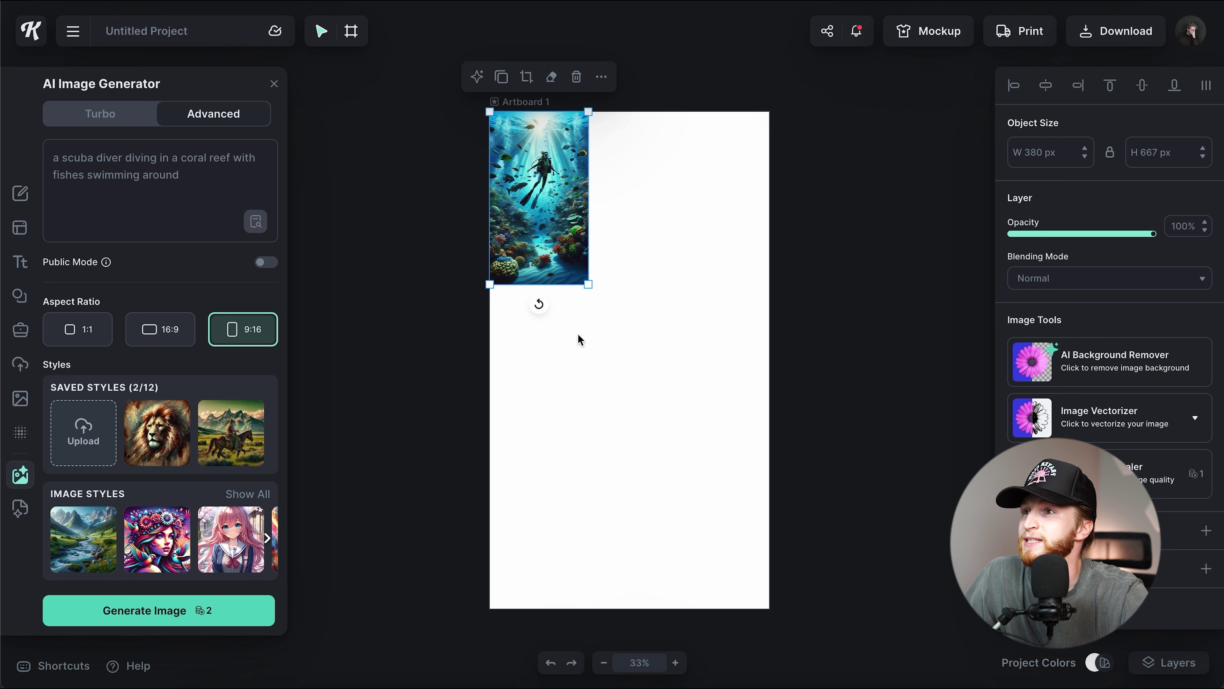
pyautogui.moveTo(587, 285); pyautogui.dragTo(808, 579)
pyautogui.click(808, 578)
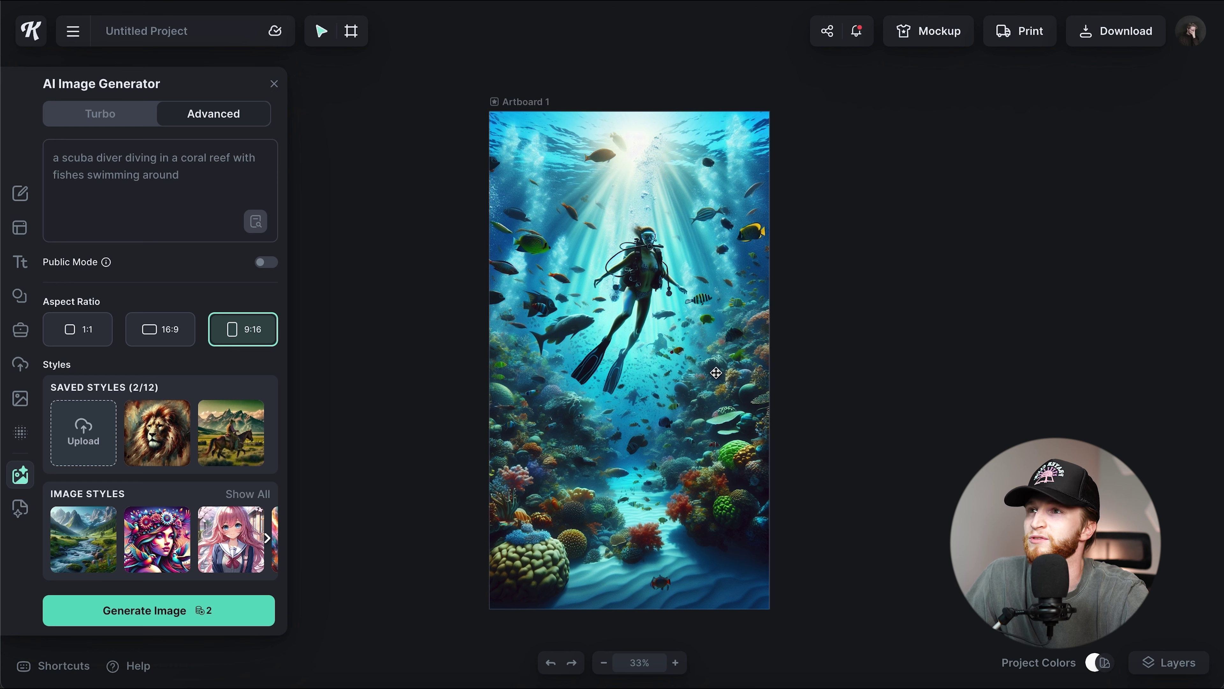
pyautogui.click(696, 390)
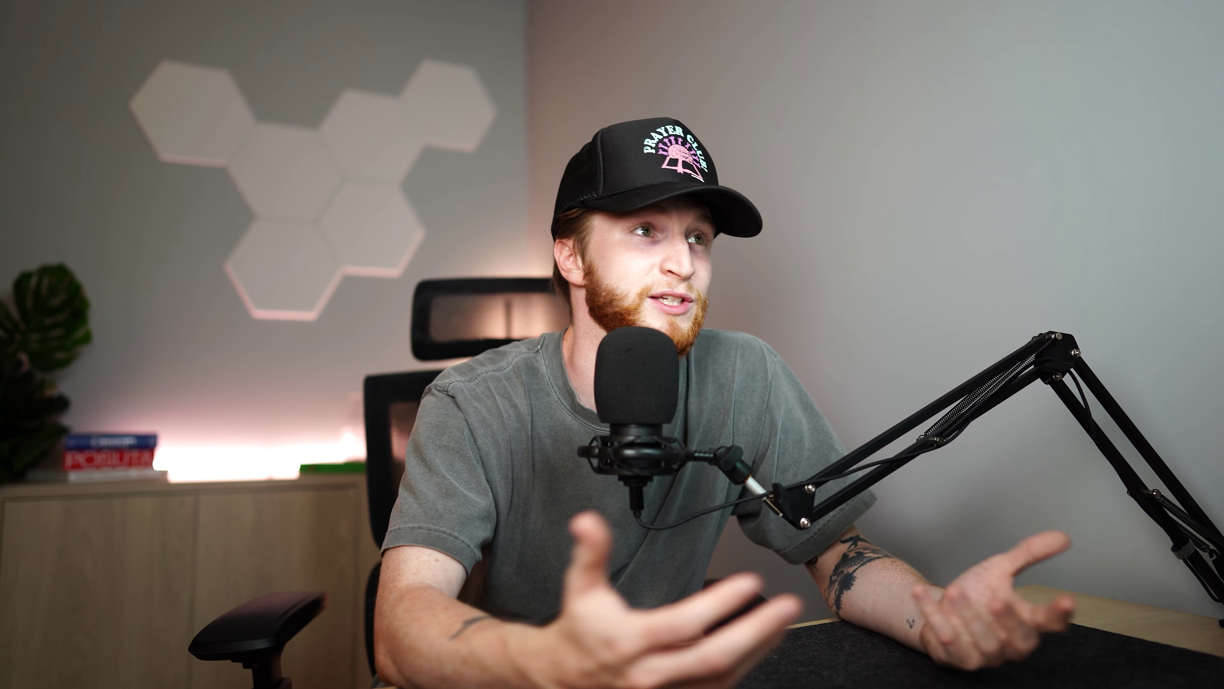